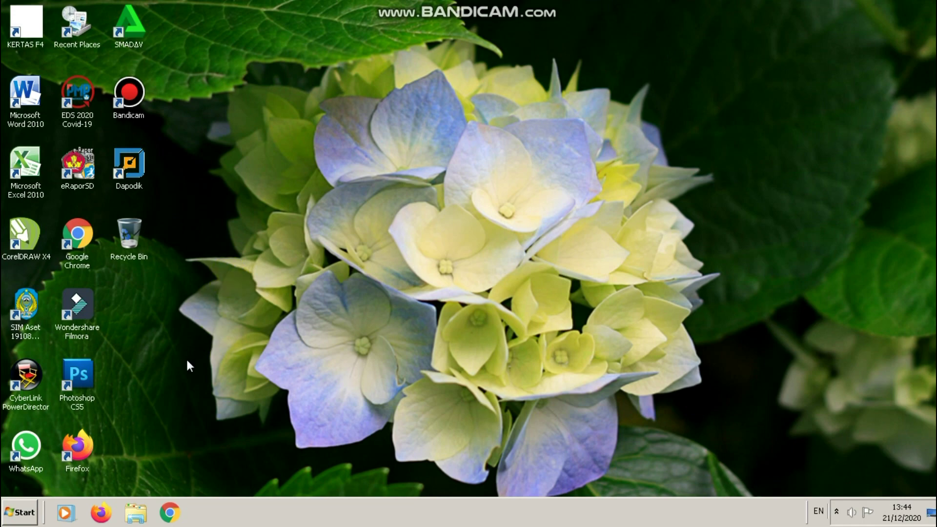
# Step: Open the KALENDER 2021 folder on the DATA-DATA (D:) drive in the file explorer
pyautogui.click(136, 513)
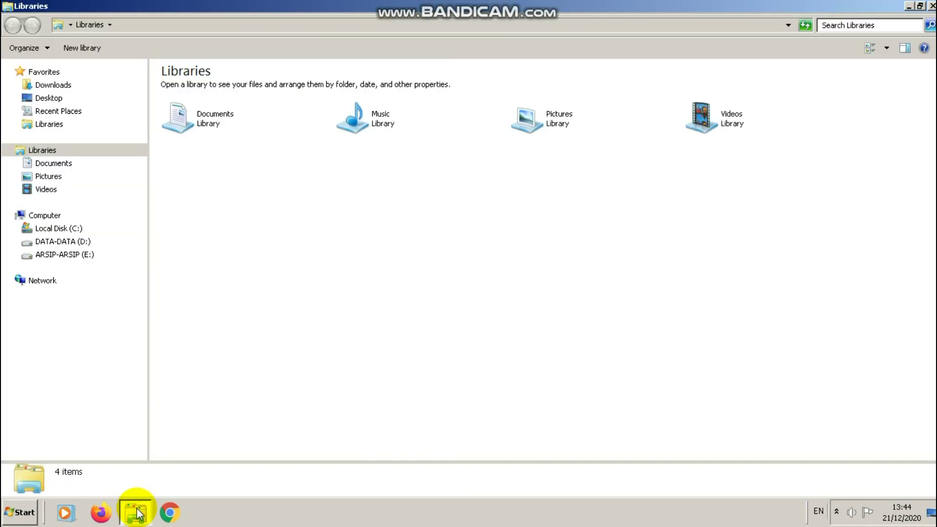
pyautogui.click(80, 243)
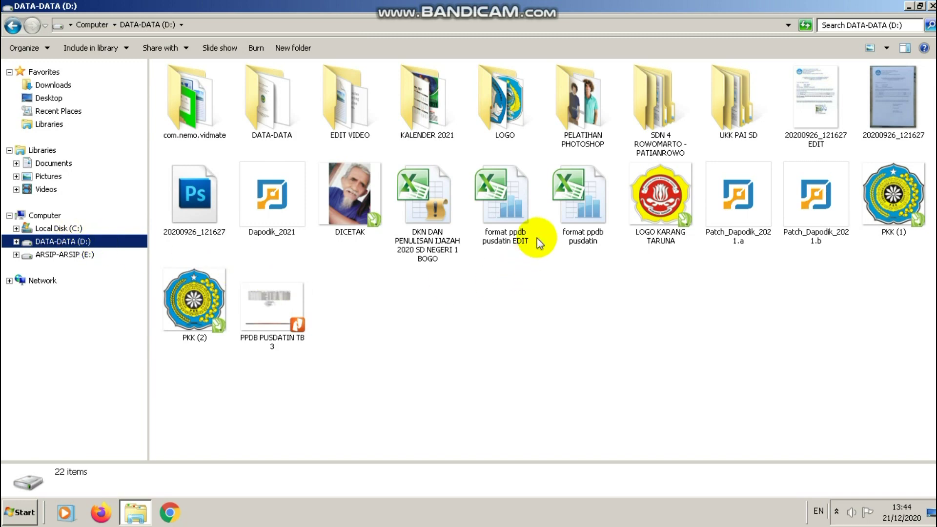
pyautogui.doubleClick(441, 121)
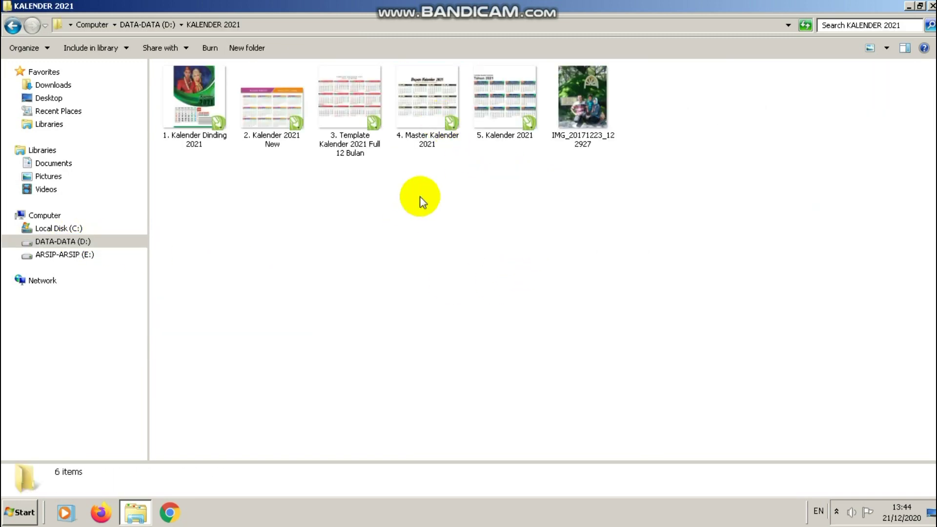
# Step: Preview the calendar files as extra large icons and return the folder to large icons
pyautogui.click(886, 48)
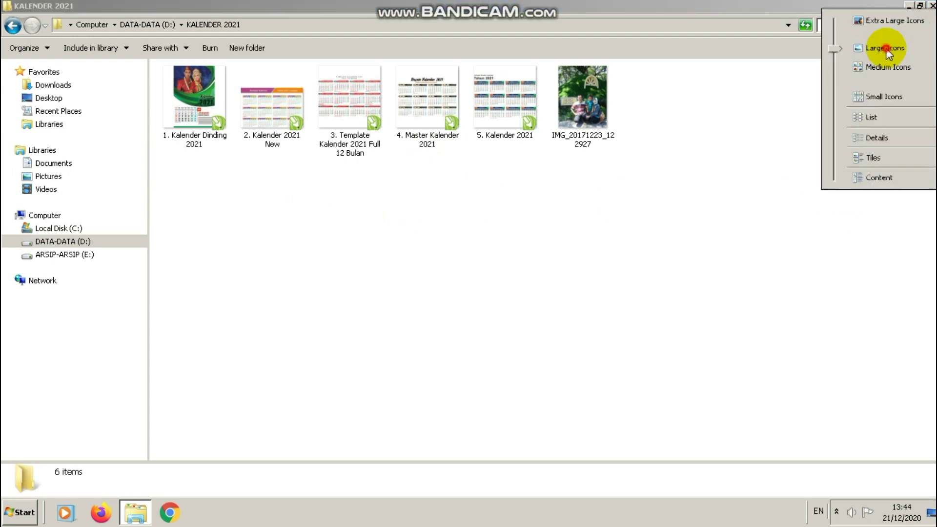
pyautogui.click(886, 19)
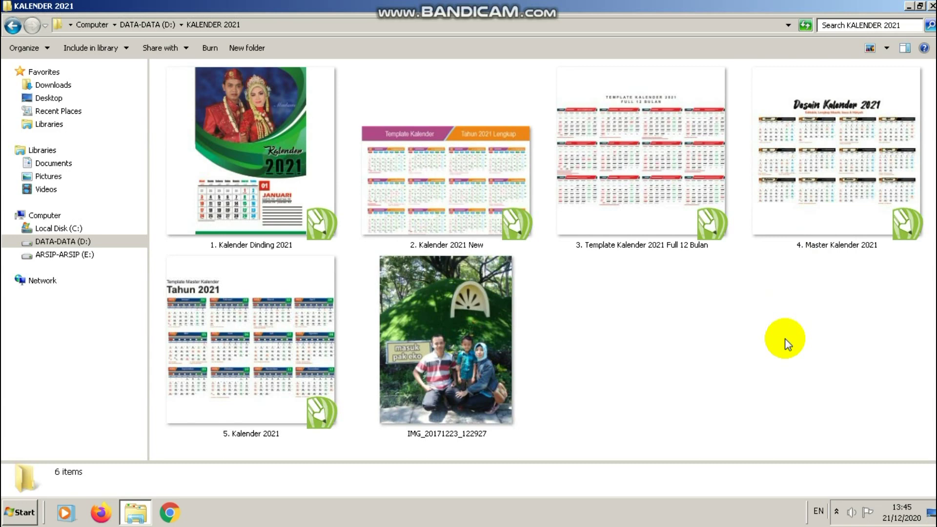
pyautogui.click(887, 49)
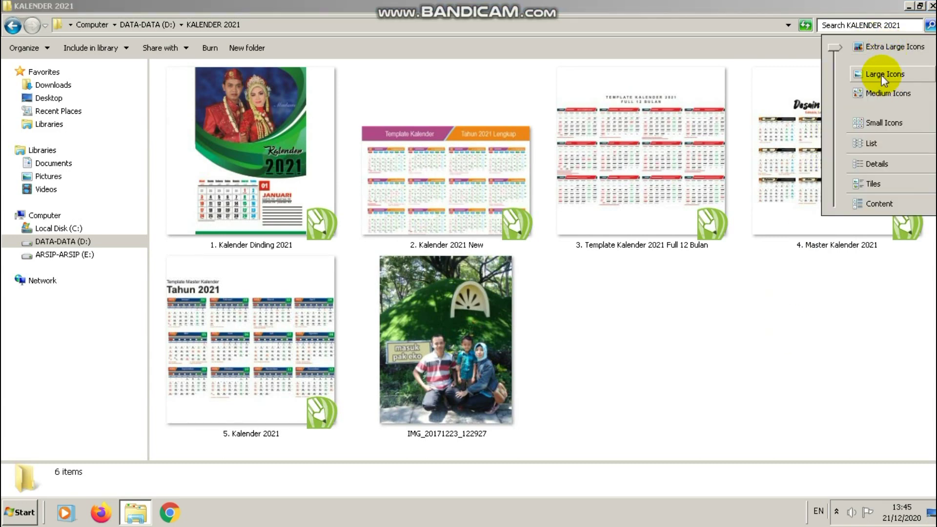
pyautogui.click(886, 75)
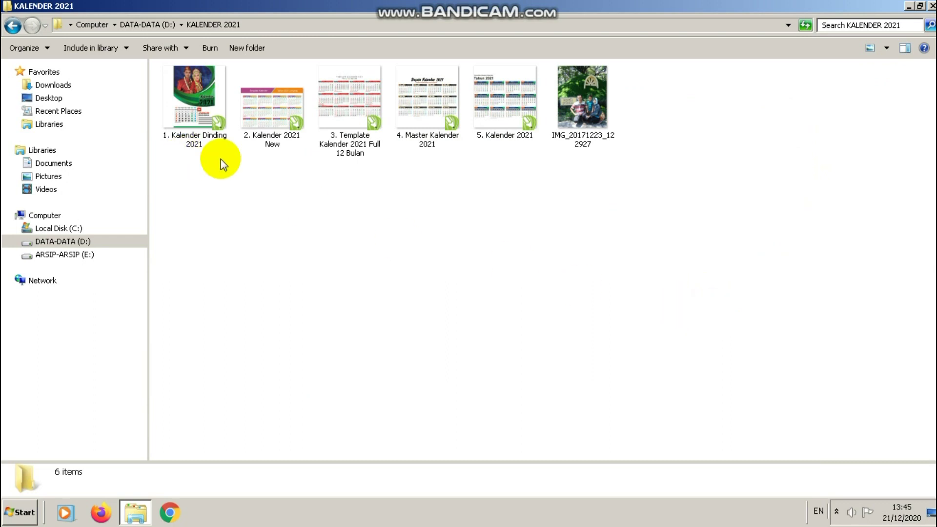
# Step: Open the file 1. Kalender Dinding 2021 in CorelDRAW and fit the page height in view
pyautogui.click(215, 126)
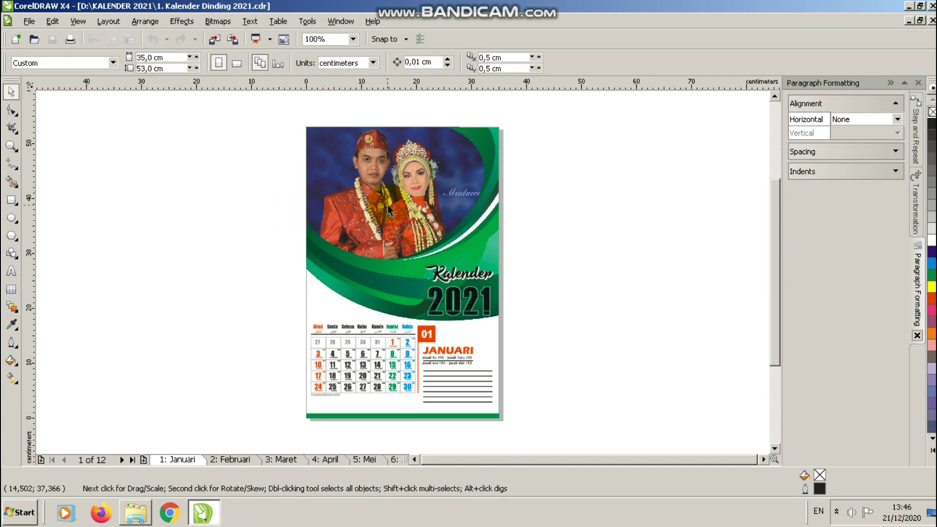
pyautogui.click(354, 40)
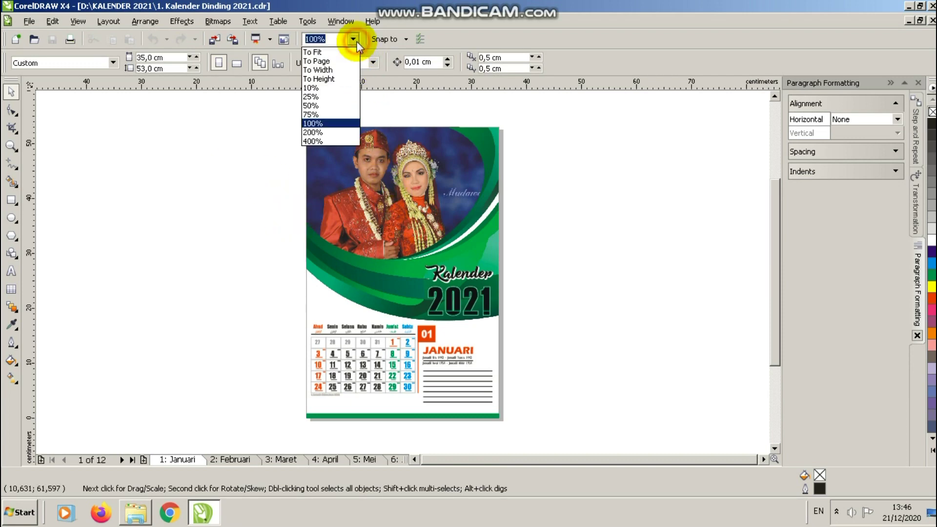
pyautogui.click(345, 79)
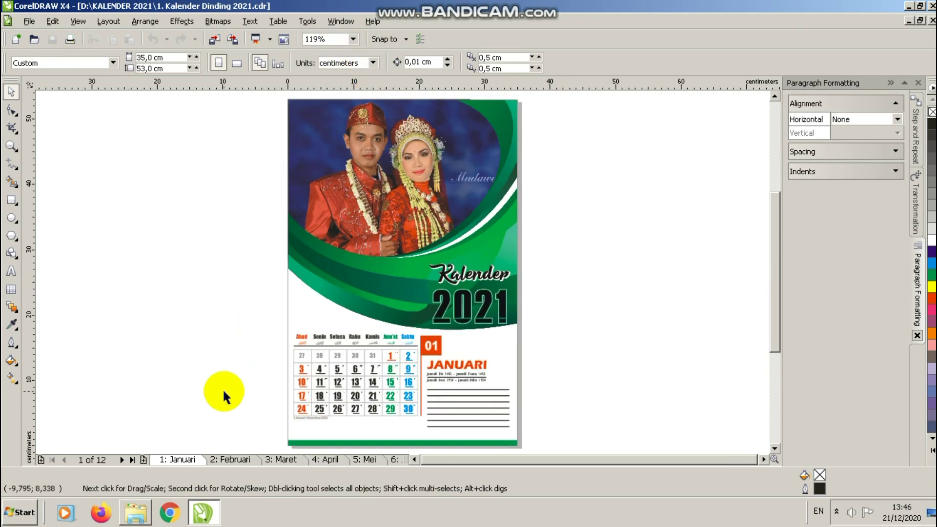
# Step: Examine the monthly calendar pages from Februari to Juli and the photo on the Januari page
pyautogui.click(232, 461)
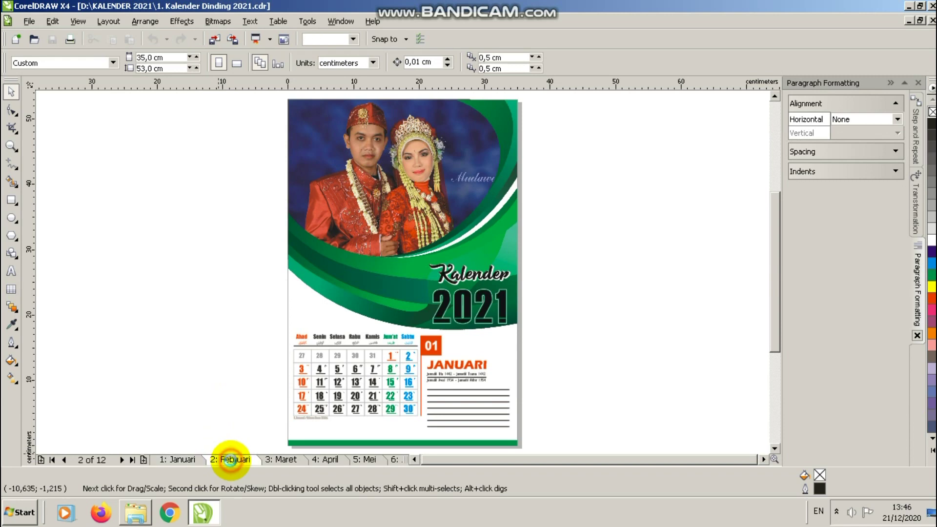
pyautogui.click(280, 462)
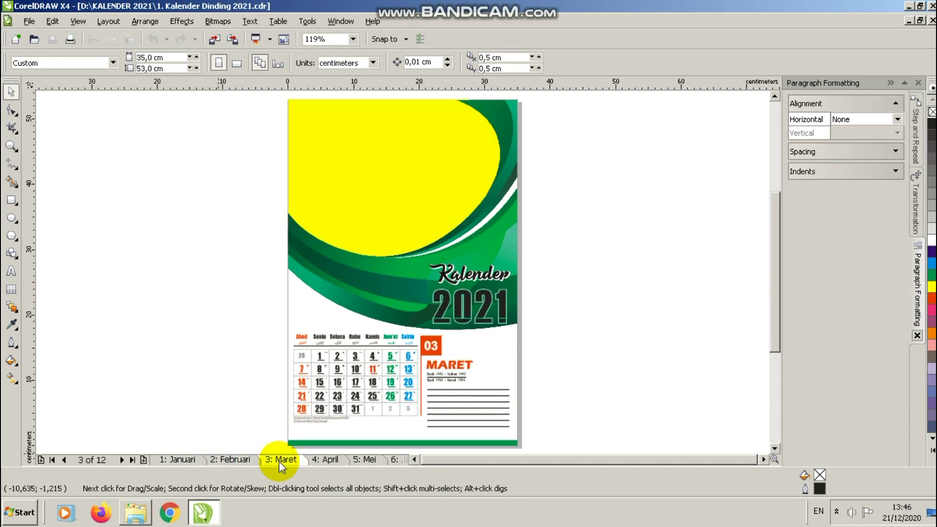
pyautogui.click(321, 462)
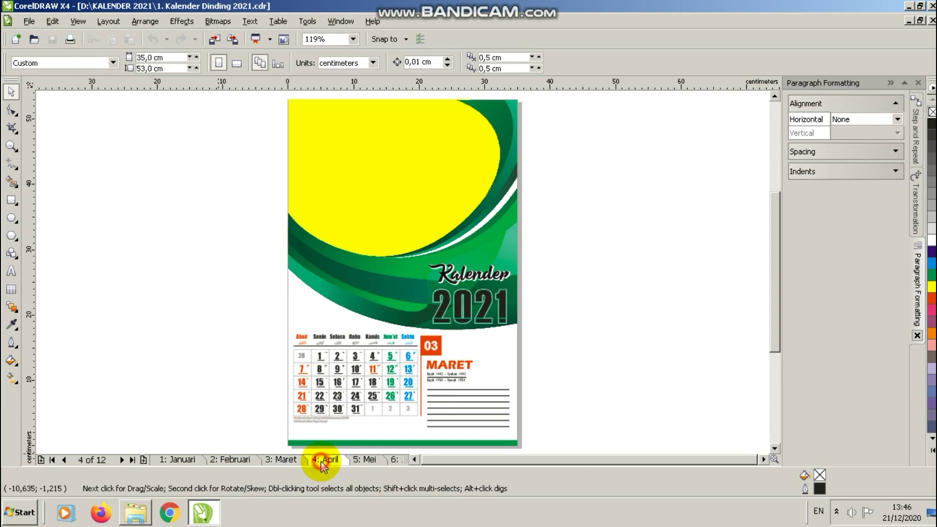
pyautogui.click(355, 460)
pyautogui.click(397, 460)
pyautogui.click(398, 461)
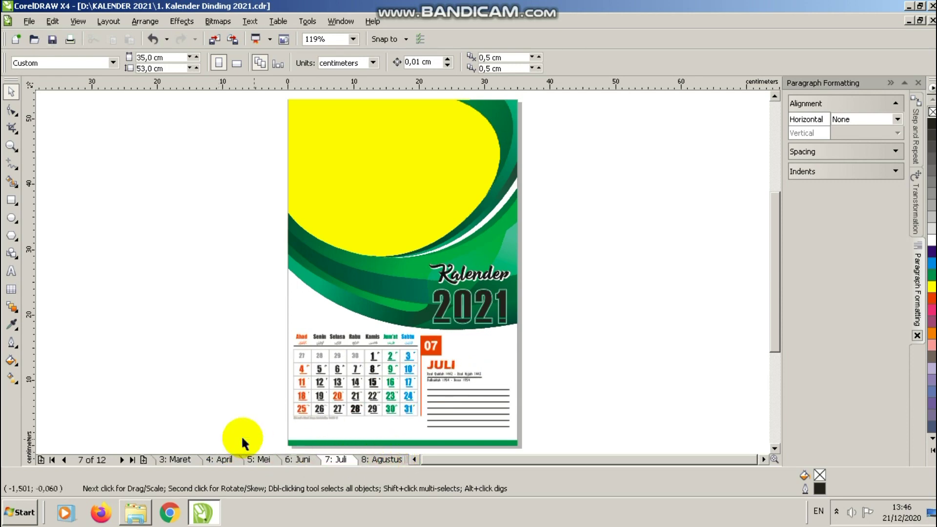
pyautogui.click(221, 460)
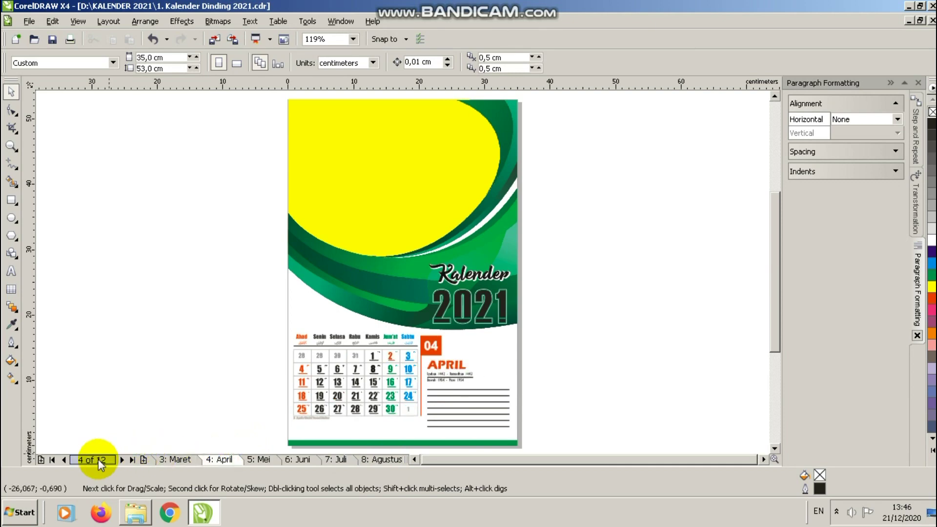
pyautogui.click(65, 460)
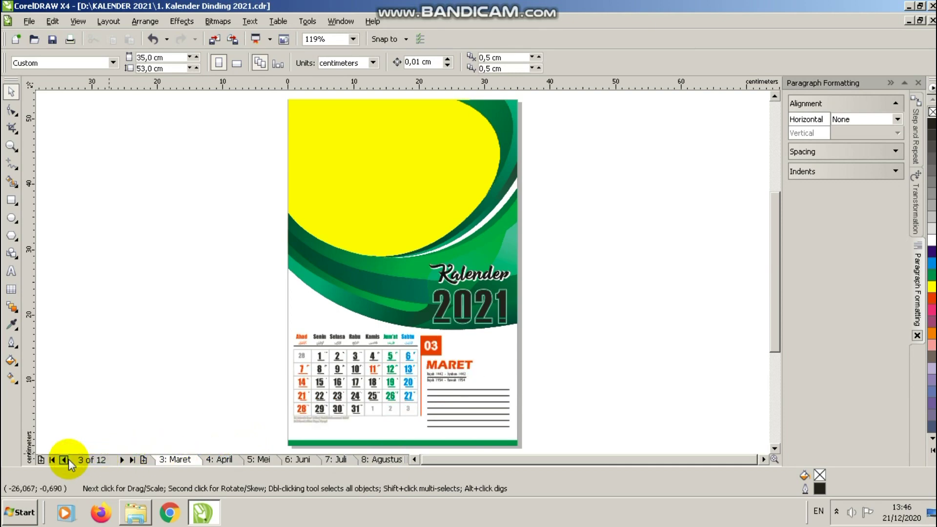
pyautogui.click(65, 460)
pyautogui.click(65, 460)
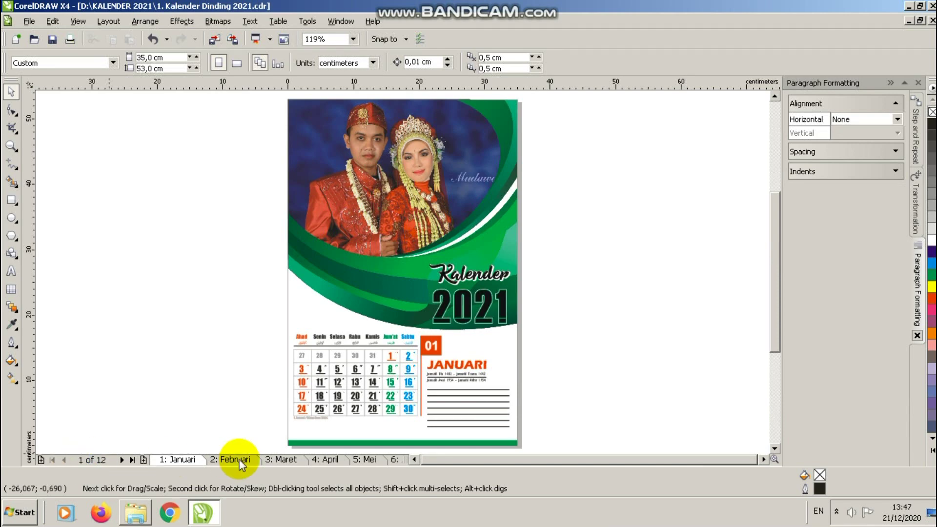
pyautogui.click(640, 221)
pyautogui.scroll(3, 404, 276)
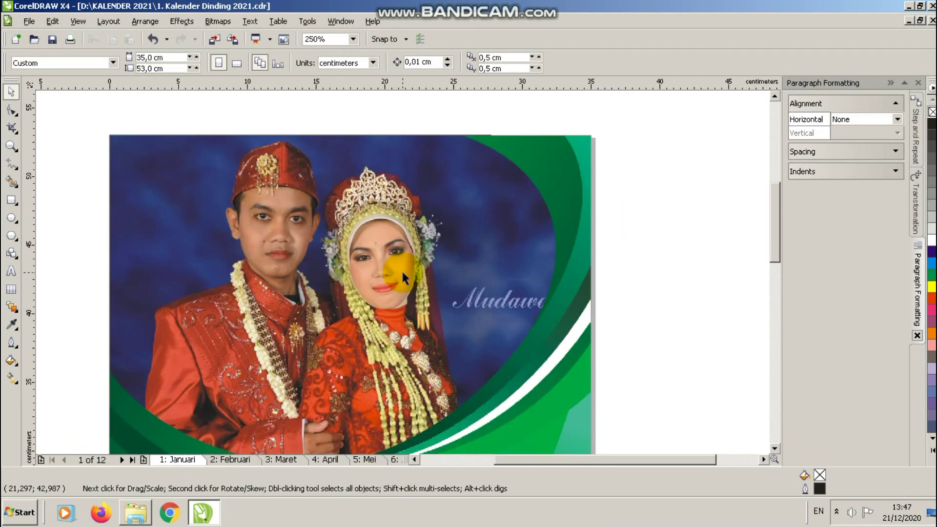
pyautogui.scroll(-3, 403, 278)
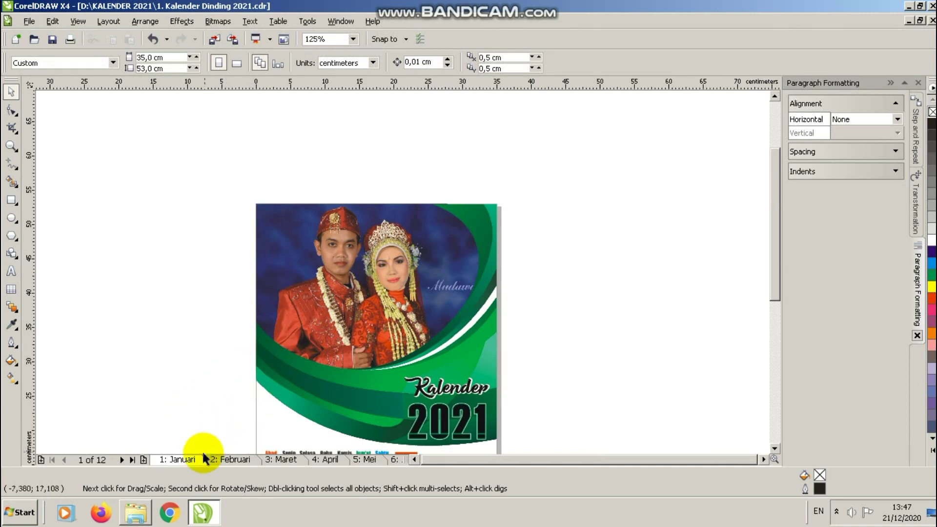
# Step: Copy the image IMG_20171223_122927 from the KALENDER 2021 folder and paste it onto the Januari page in CorelDRAW
pyautogui.click(135, 514)
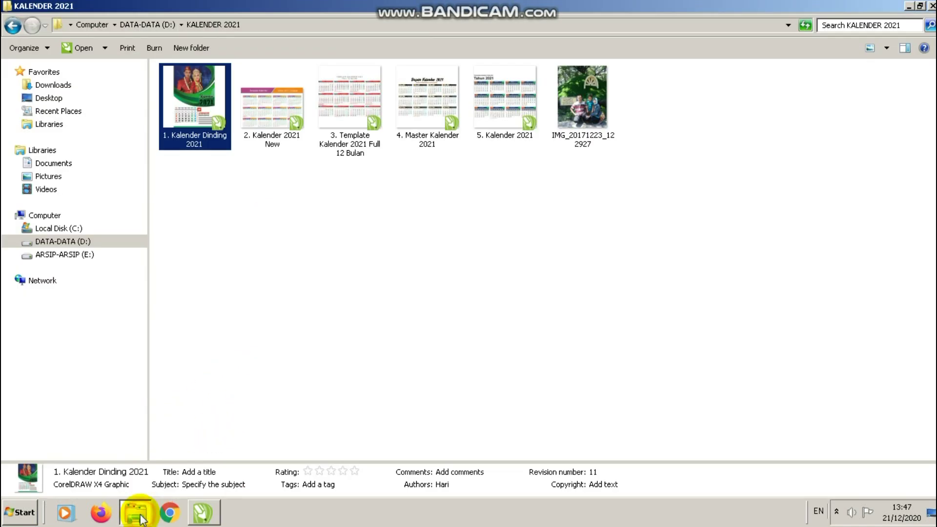
pyautogui.rightClick(592, 120)
pyautogui.click(635, 369)
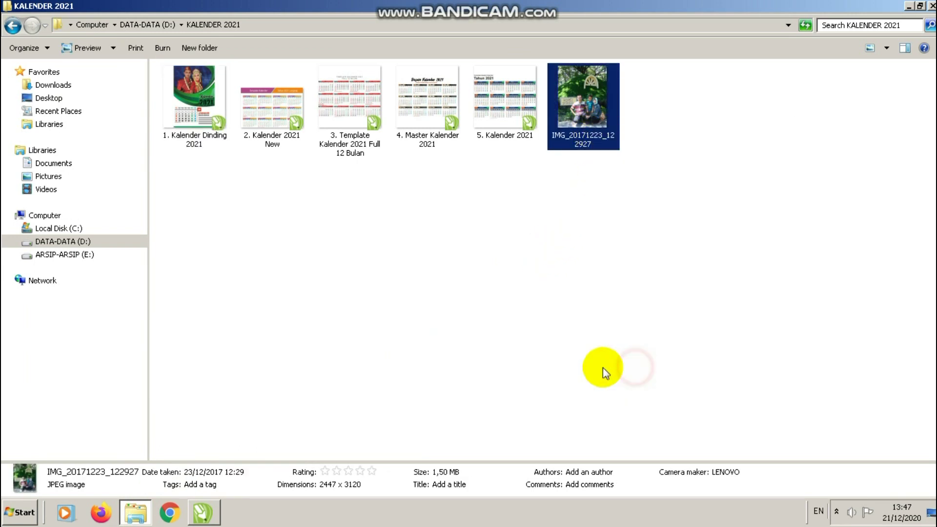
pyautogui.click(203, 512)
pyautogui.rightClick(622, 264)
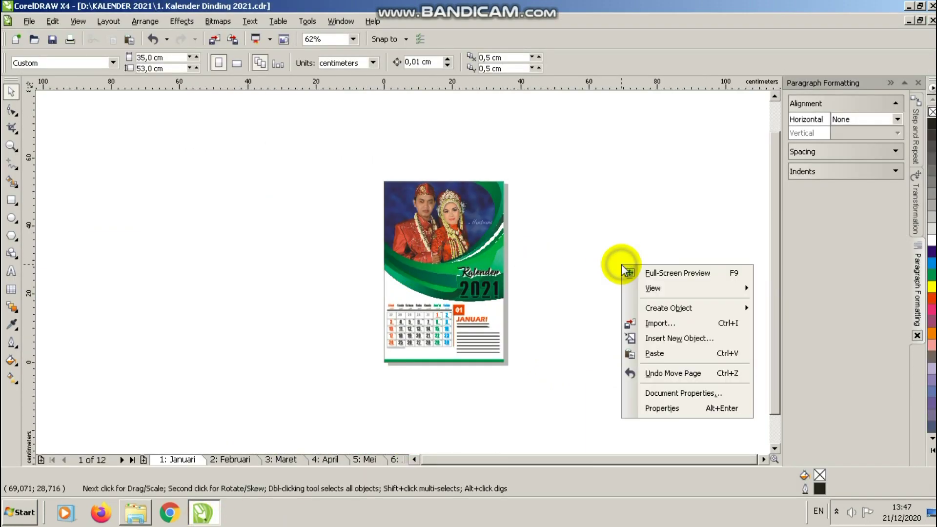
pyautogui.click(658, 352)
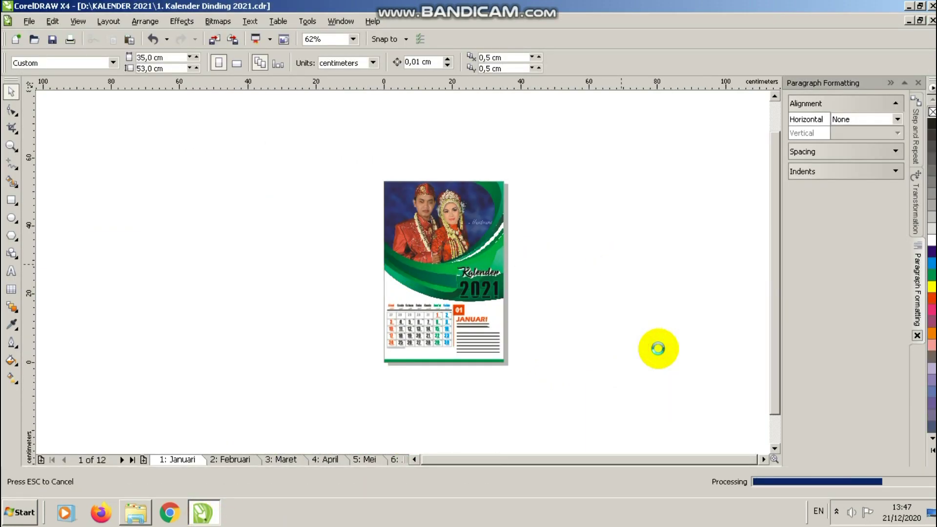
# Step: Scale the pasted photo proportionally to about 29 × 37 cm and place it beside the calendar page
pyautogui.scroll(-4, 342, 254)
pyautogui.moveTo(361, 249); pyautogui.dragTo(437, 242)
pyautogui.moveTo(384, 189); pyautogui.dragTo(391, 225)
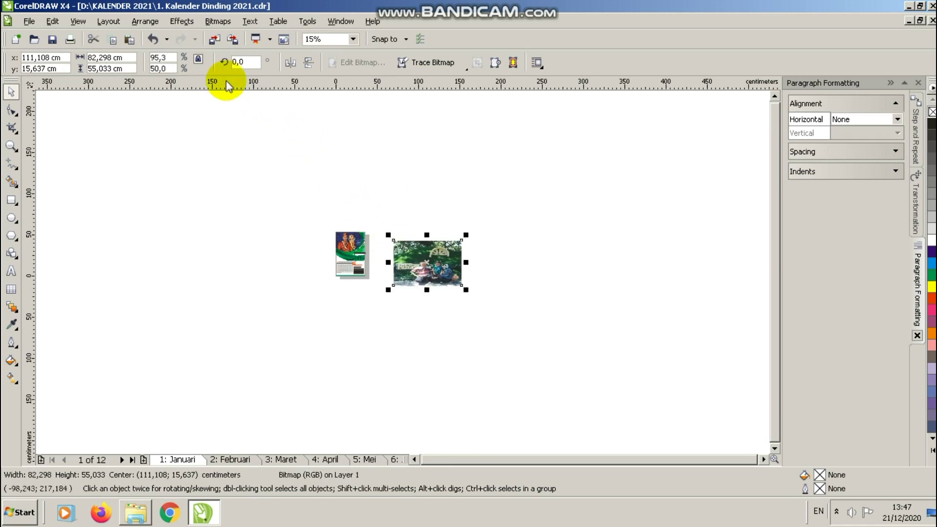
pyautogui.click(154, 39)
pyautogui.moveTo(421, 235); pyautogui.dragTo(391, 244)
pyautogui.scroll(2, 402, 278)
pyautogui.scroll(4, 402, 272)
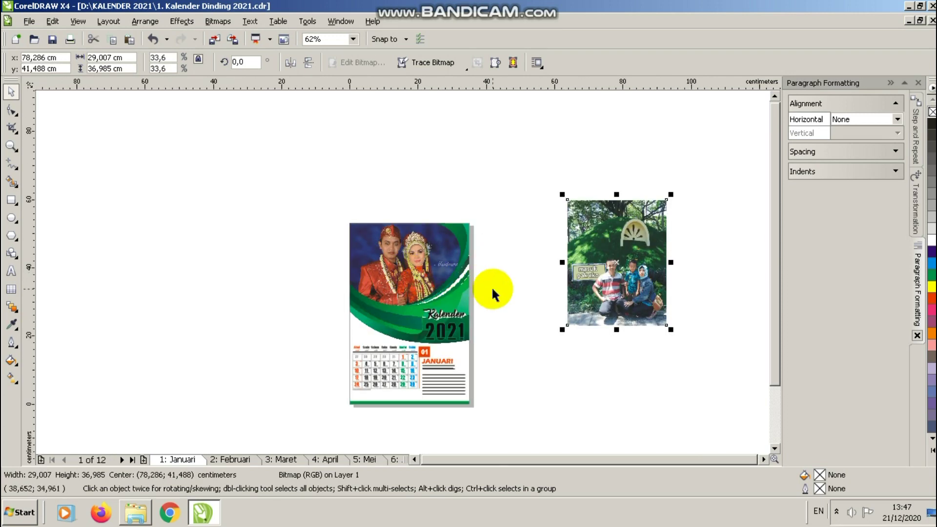
# Step: Delete the wedding photo from inside the Januari page's PowerClip frame and finish editing the frame's contents
pyautogui.click(258, 242)
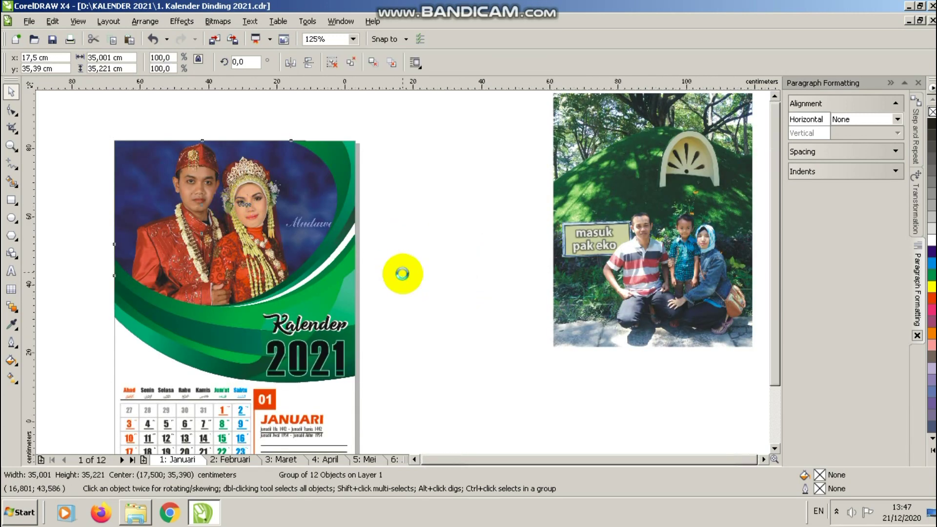
pyautogui.scroll(-2, 258, 242)
pyautogui.click(308, 177)
pyautogui.moveTo(295, 207); pyautogui.dragTo(499, 325)
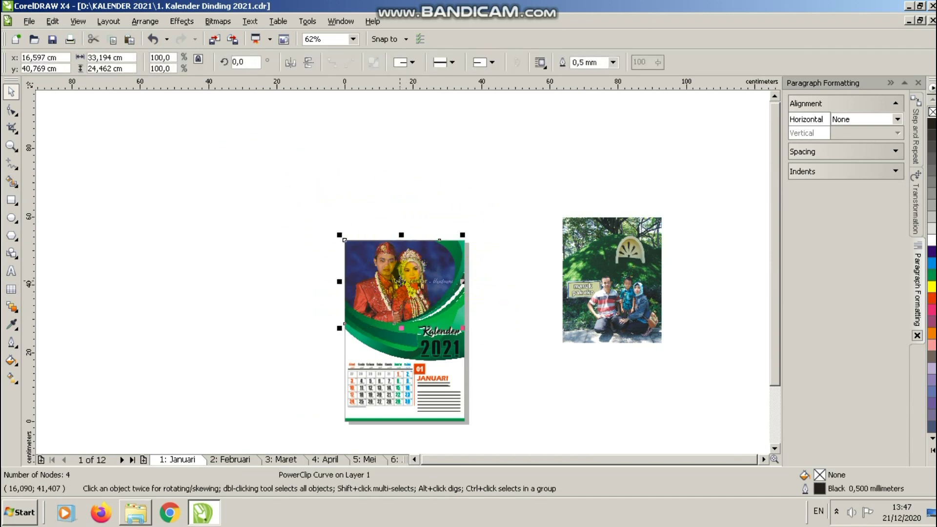
pyautogui.rightClick(399, 280)
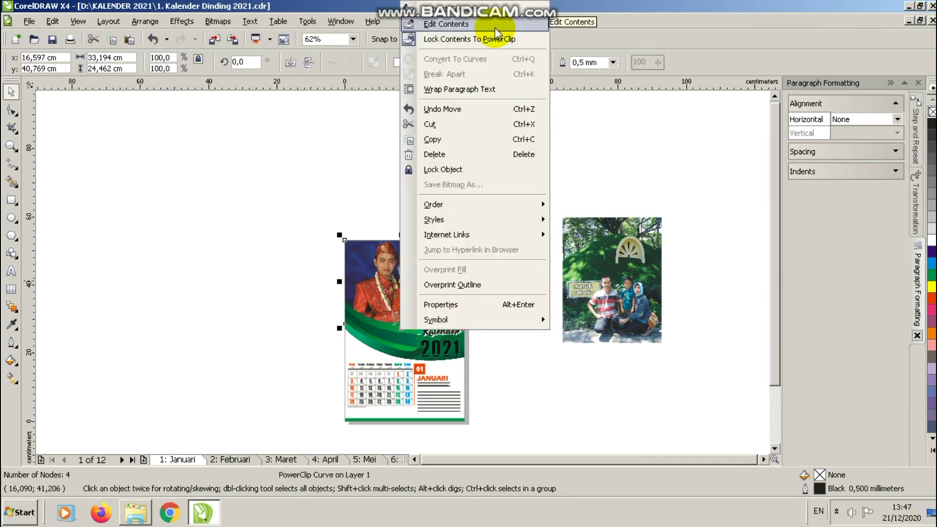
pyautogui.click(495, 28)
pyautogui.click(413, 276)
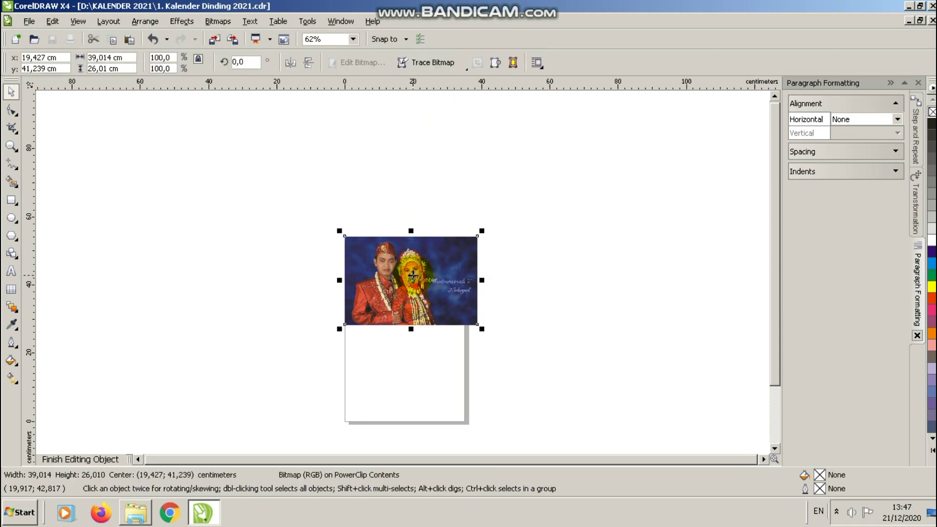
pyautogui.press('Delete')
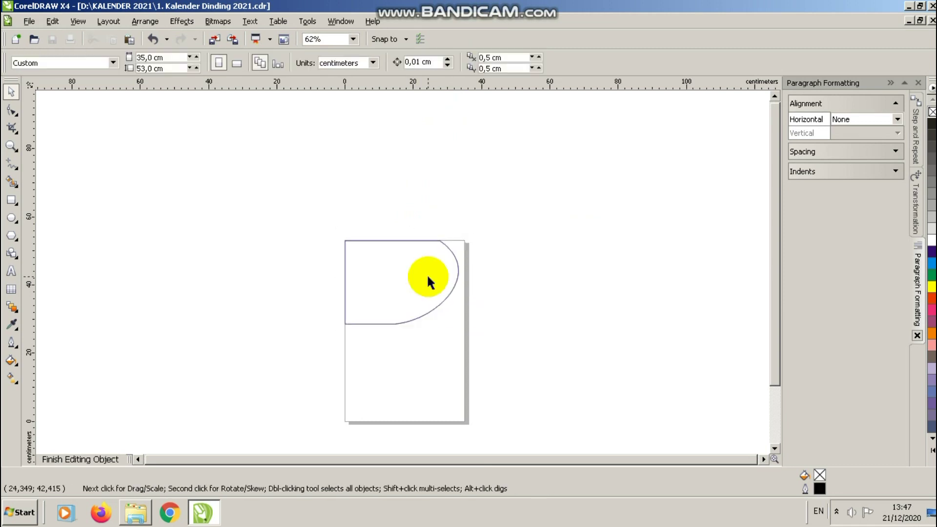
pyautogui.click(99, 459)
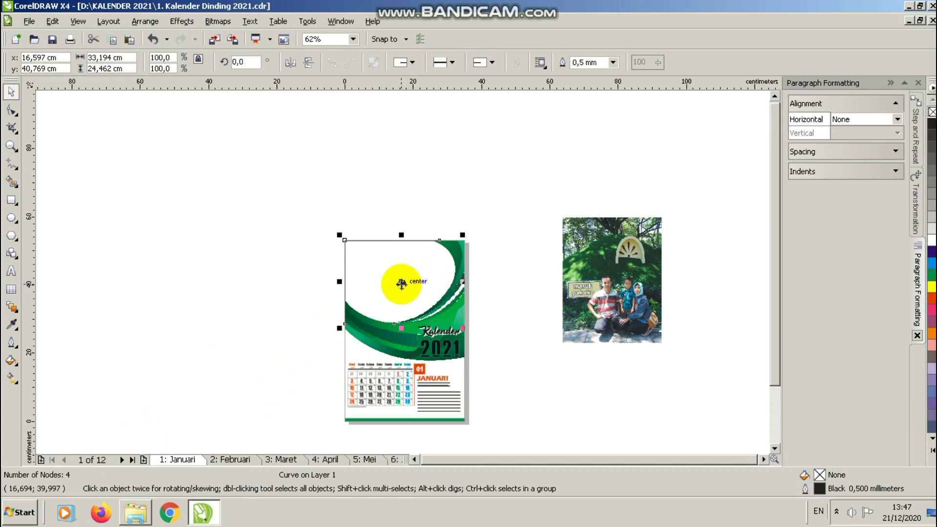
# Step: Bring the empty photo frame to the front of the page and set its outline width to None
pyautogui.rightClick(402, 283)
pyautogui.moveTo(444, 160)
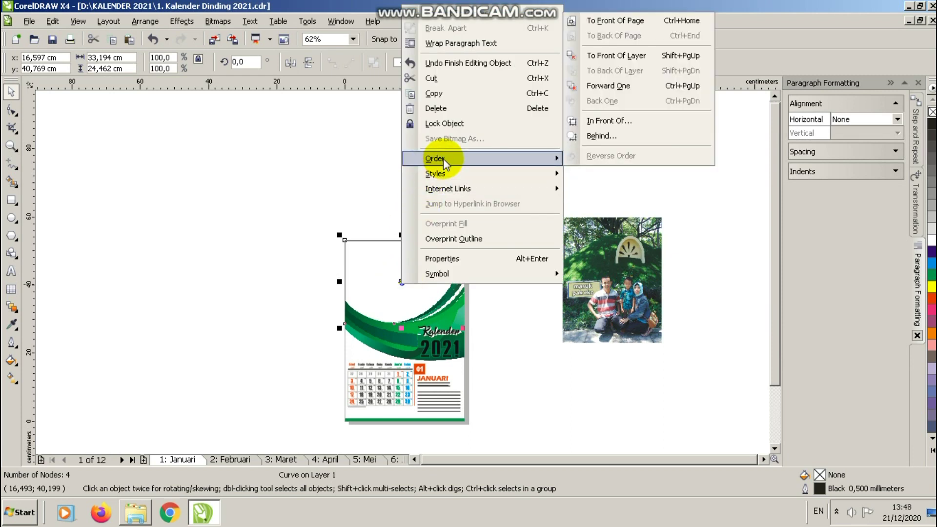
pyautogui.click(678, 21)
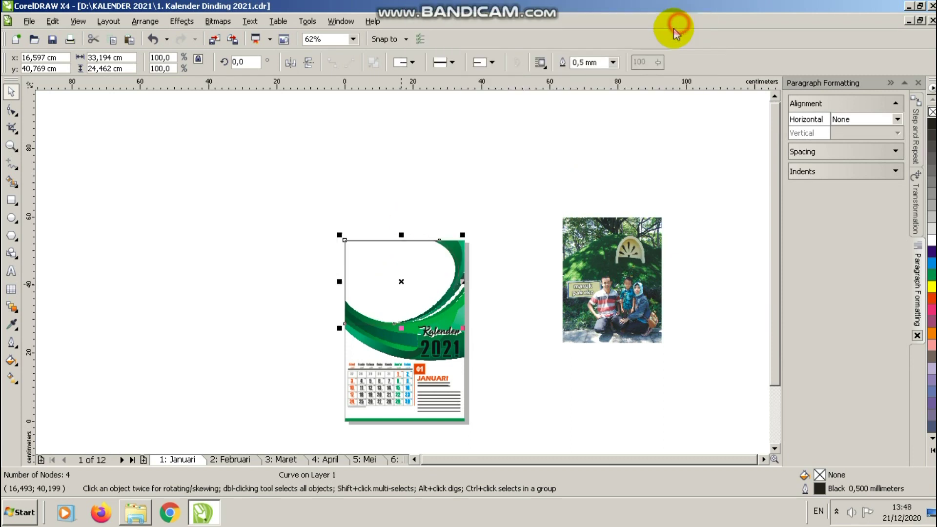
pyautogui.click(613, 62)
pyautogui.click(603, 76)
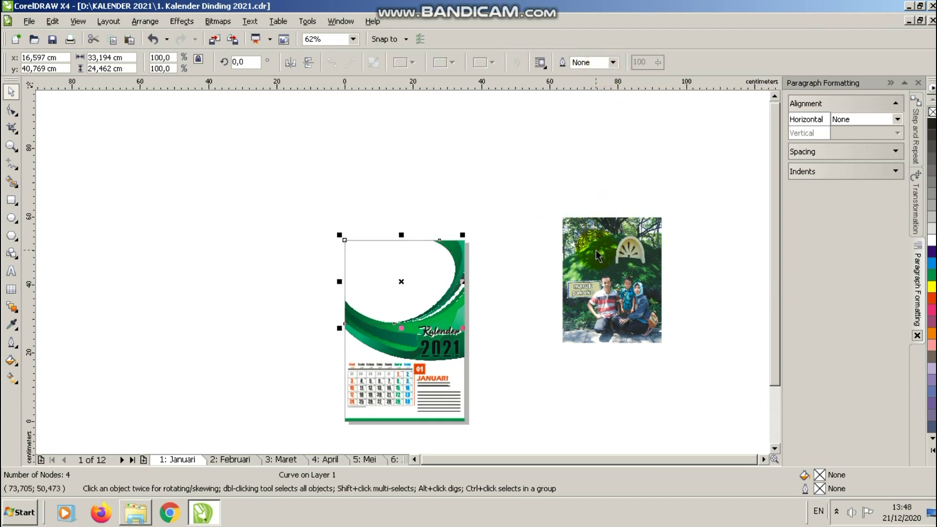
# Step: Move the family photo closer to the calendar page and PowerClip it inside the empty photo frame
pyautogui.moveTo(596, 250); pyautogui.dragTo(559, 239)
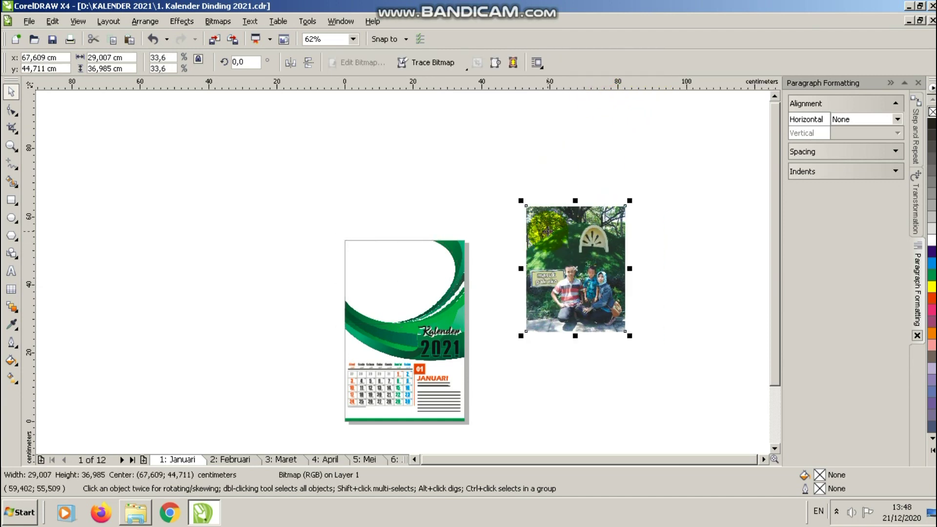
pyautogui.click(145, 21)
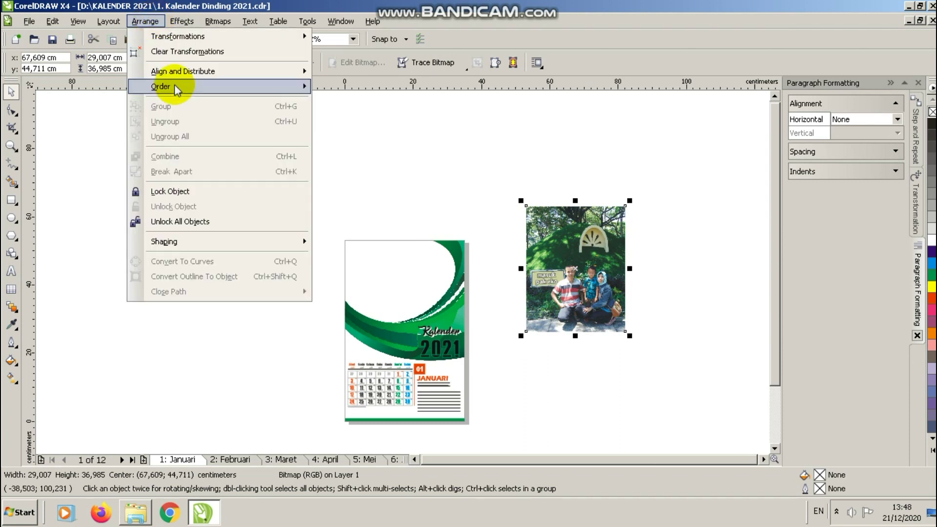
pyautogui.moveTo(182, 21)
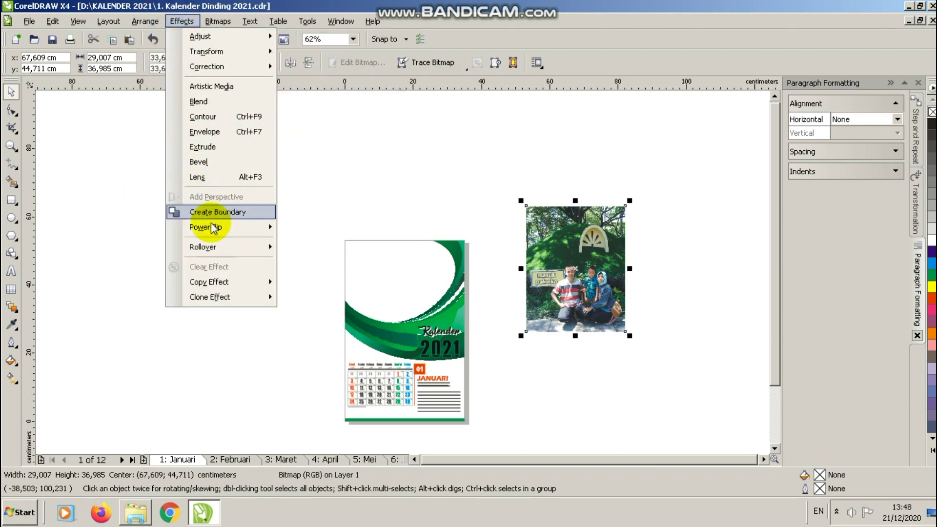
pyautogui.moveTo(236, 229)
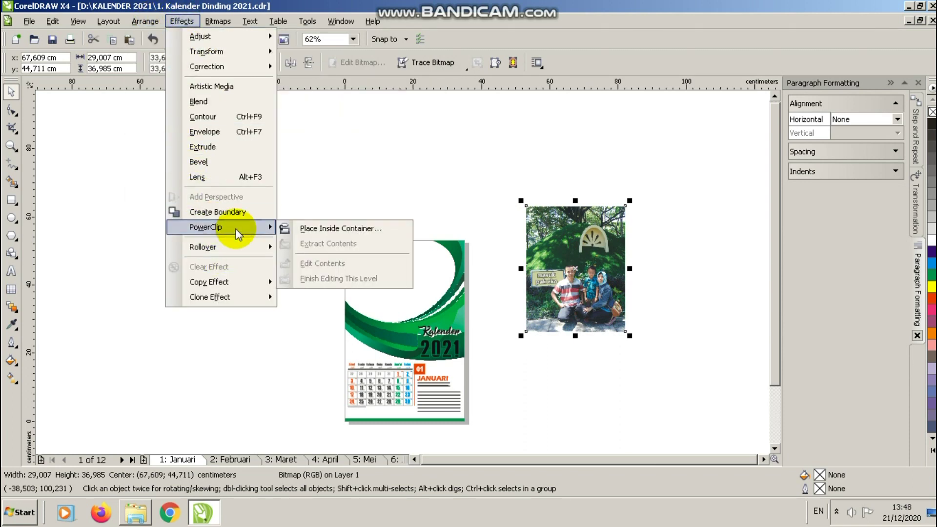
pyautogui.click(321, 227)
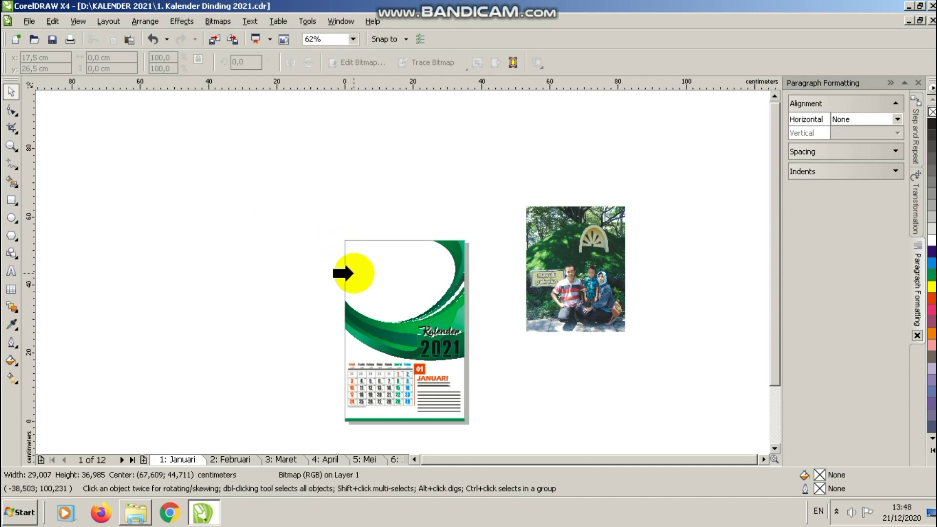
pyautogui.click(352, 274)
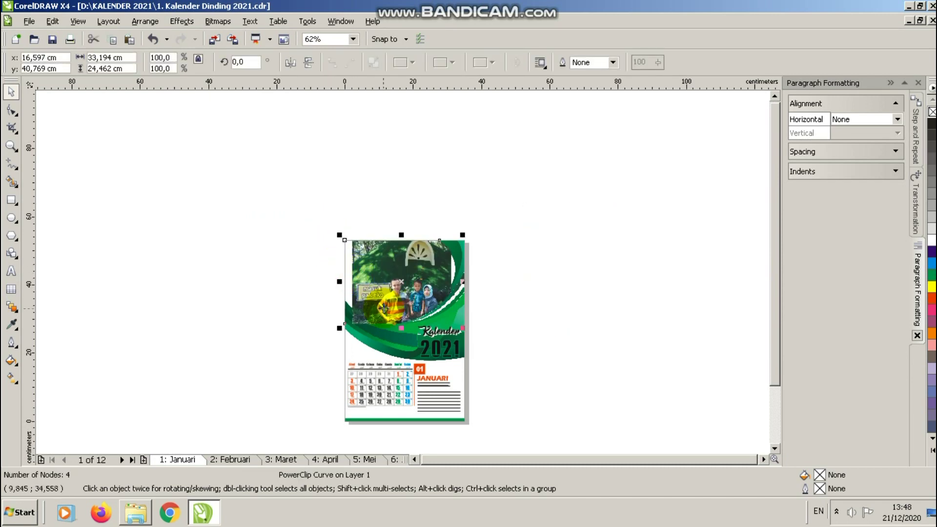
# Step: Open the frame's PowerClip contents for editing and scale the family photo proportionally to about 39 × 50 cm
pyautogui.scroll(1, 403, 272)
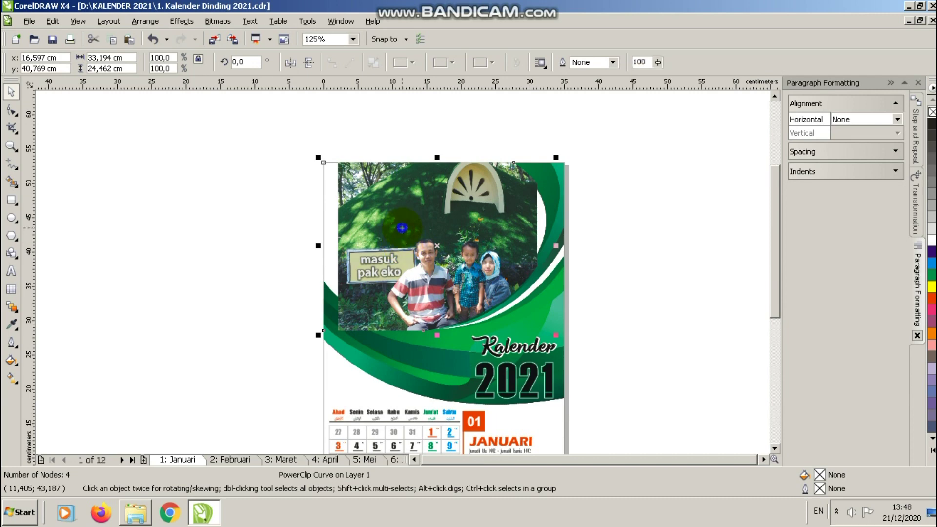
pyautogui.rightClick(403, 228)
pyautogui.click(445, 26)
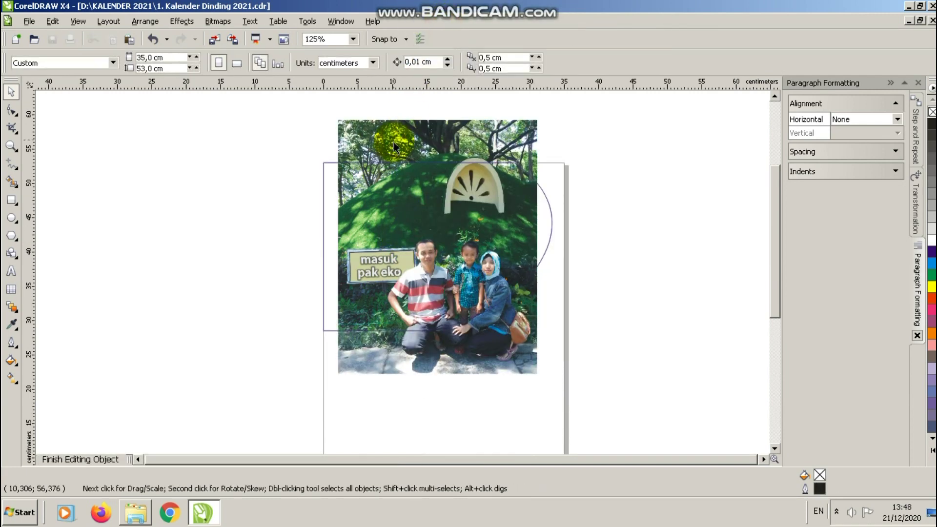
pyautogui.click(393, 131)
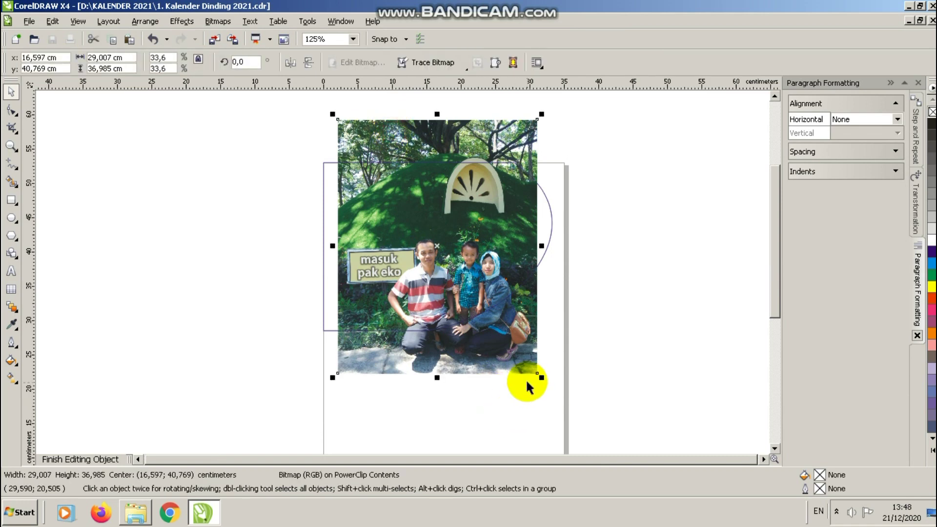
pyautogui.moveTo(541, 378); pyautogui.dragTo(562, 403)
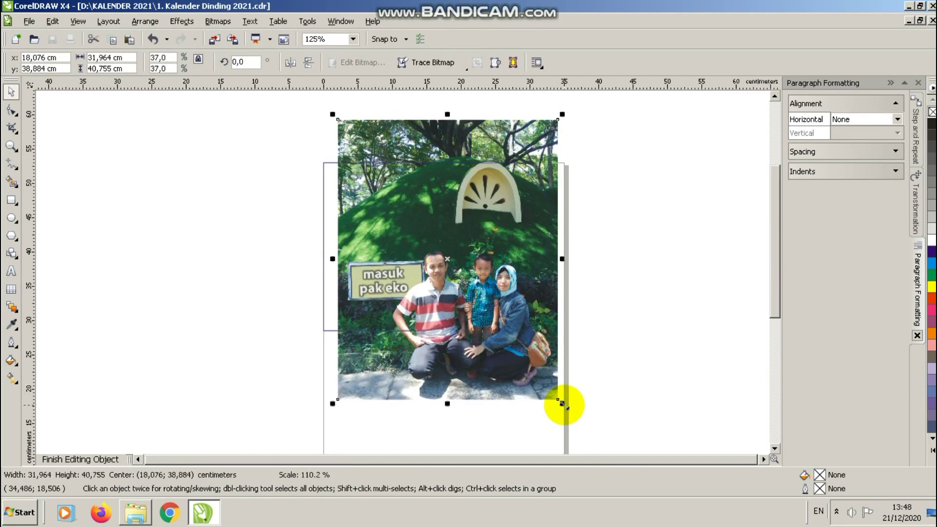
pyautogui.moveTo(773, 317); pyautogui.dragTo(776, 299)
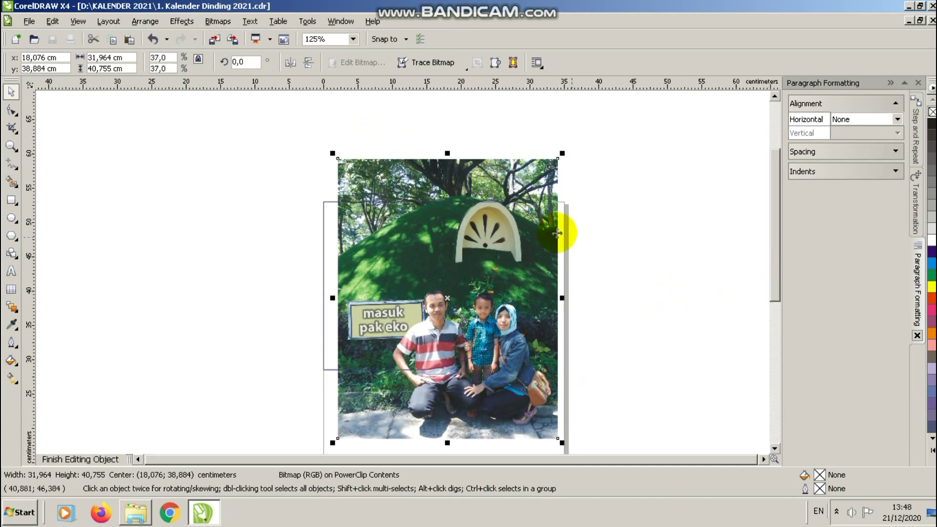
pyautogui.moveTo(333, 153); pyautogui.dragTo(270, 129)
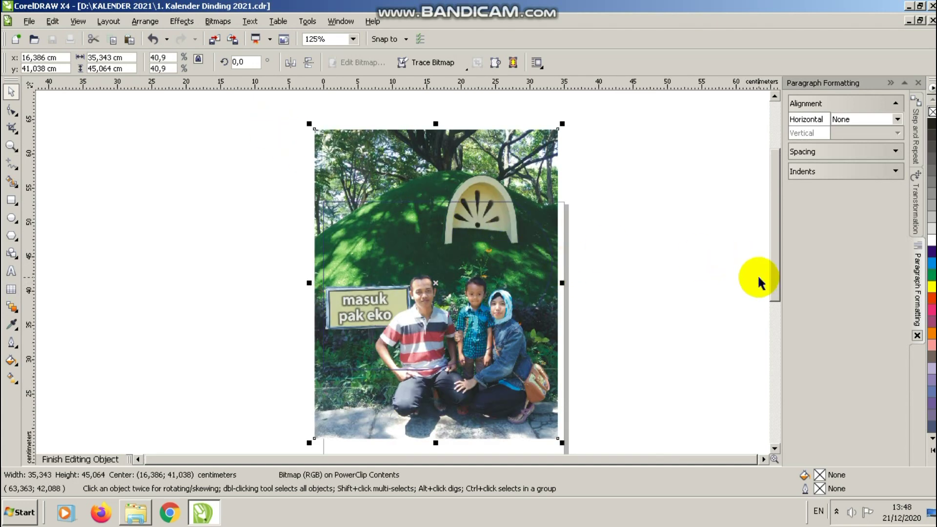
pyautogui.moveTo(778, 279); pyautogui.dragTo(771, 262)
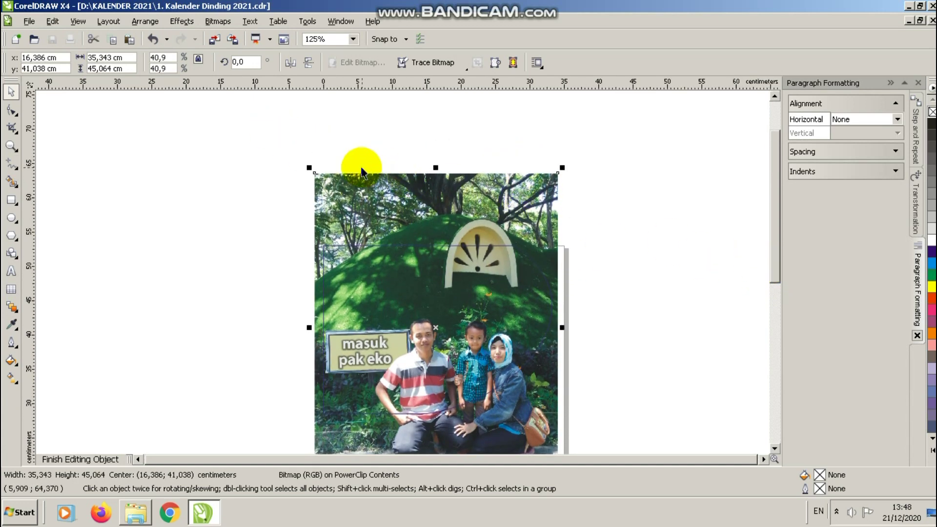
pyautogui.moveTo(308, 166); pyautogui.dragTo(271, 131)
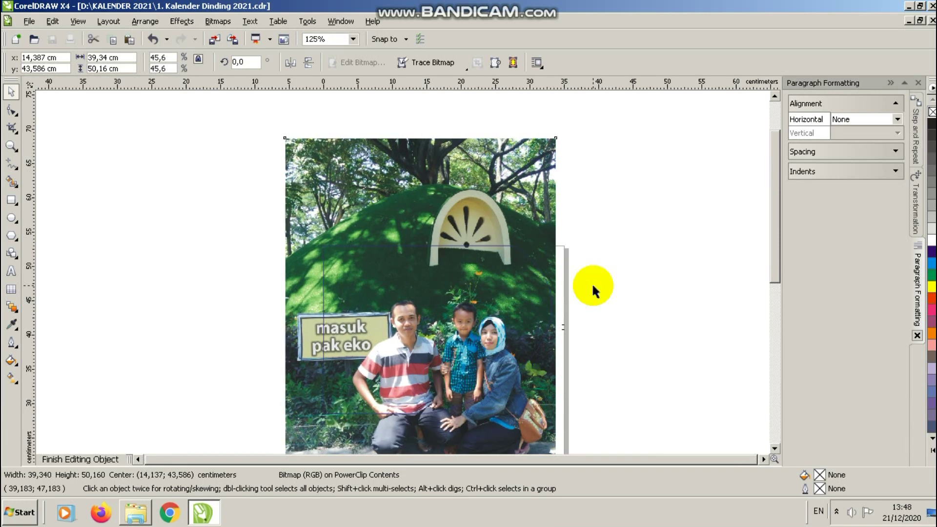
# Step: Nudge the photo slightly left and well upward, centring it at about x 13.4 cm, y 51.5 cm
pyautogui.press('Left')
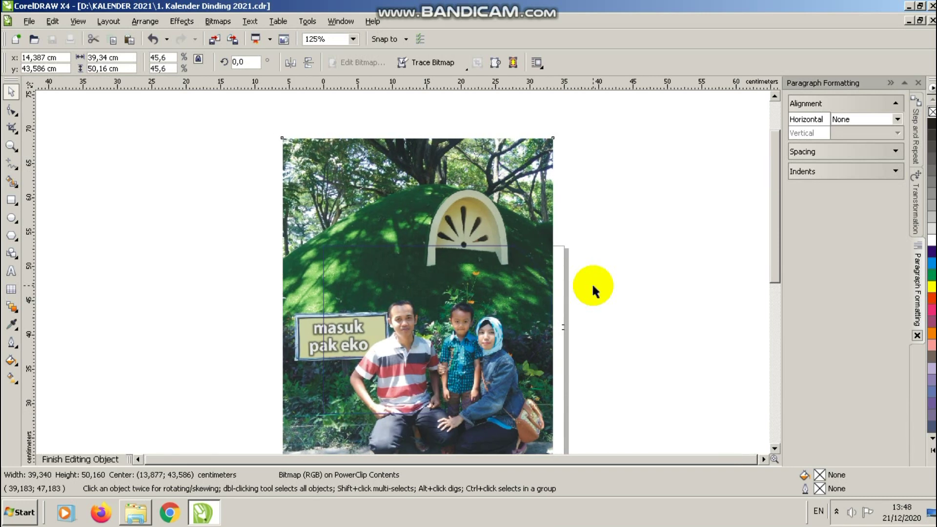
pyautogui.press('Left')
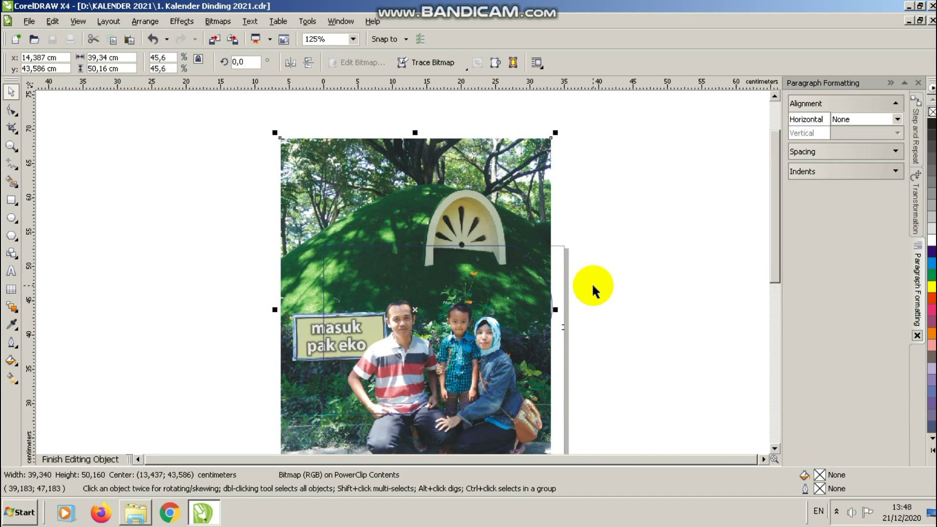
pyautogui.press('Up')
pyautogui.press('Up')
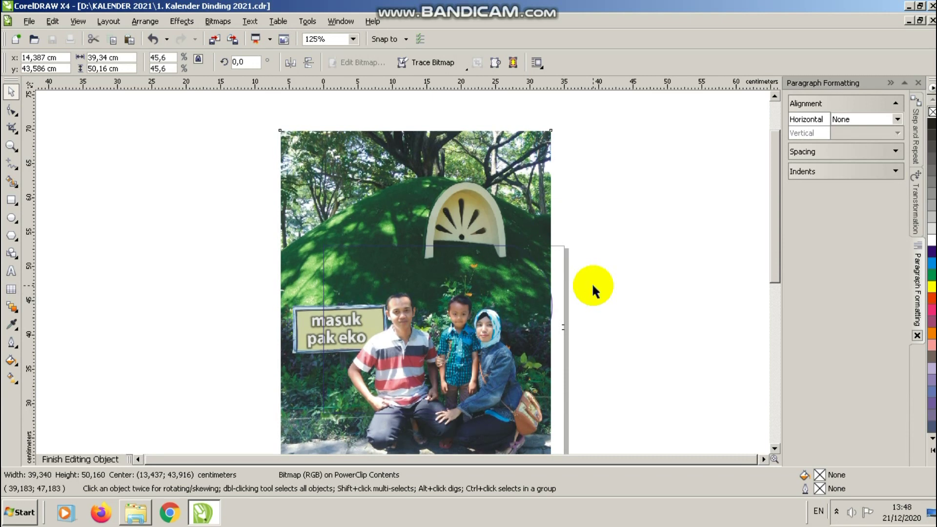
pyautogui.press('Up')
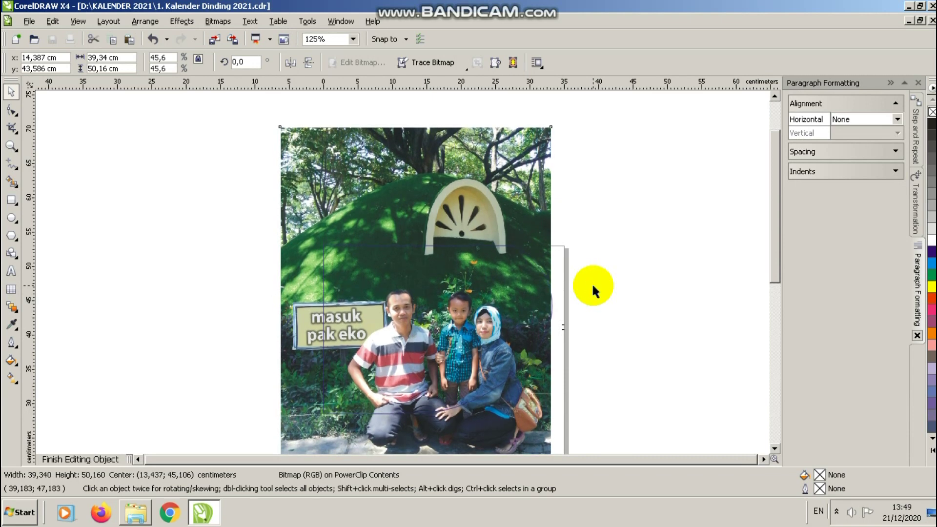
pyautogui.press('Up')
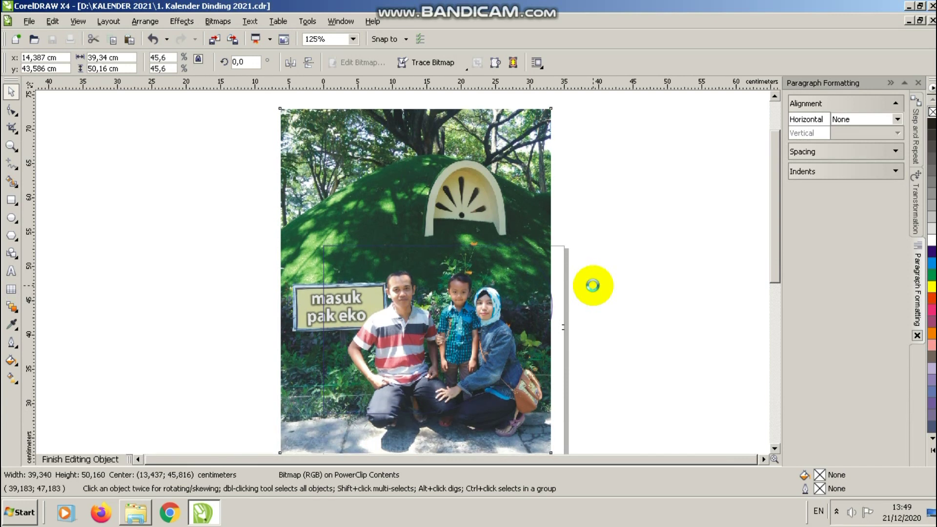
pyautogui.press('Up')
pyautogui.press('Up')
pyautogui.press('Up')
pyautogui.press('Up')
pyautogui.press('Up')
pyautogui.press('Up')
pyautogui.press('Up')
pyautogui.press('Up')
pyautogui.press('Up')
pyautogui.press('Up')
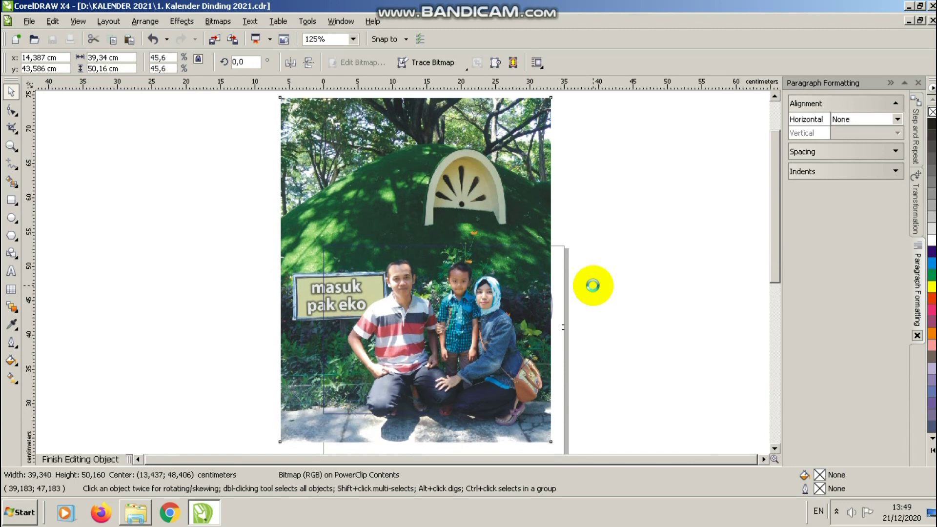
pyautogui.press('Up')
pyautogui.press('Up')
pyautogui.press('Up')
pyautogui.press('Up')
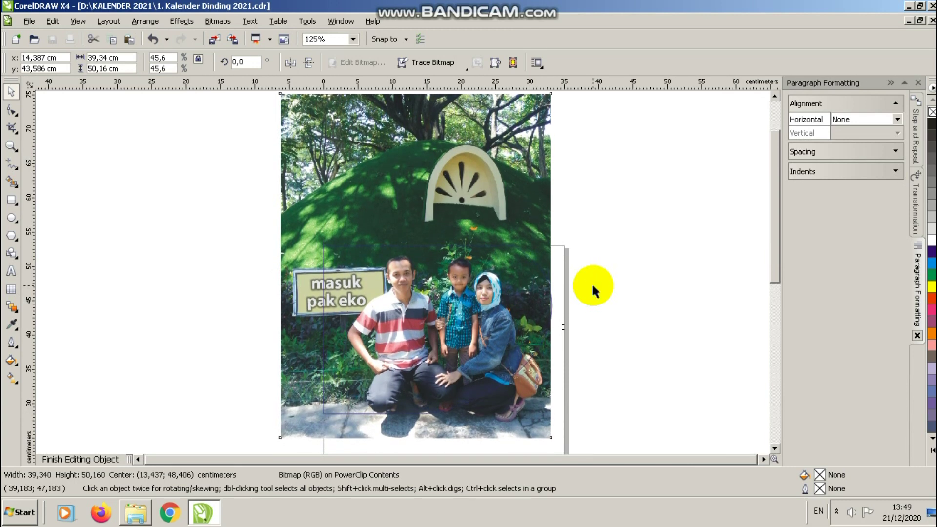
pyautogui.press('Up')
pyautogui.press('Up')
pyautogui.press('Up')
pyautogui.press('Up')
pyautogui.press('Up')
pyautogui.press('Up')
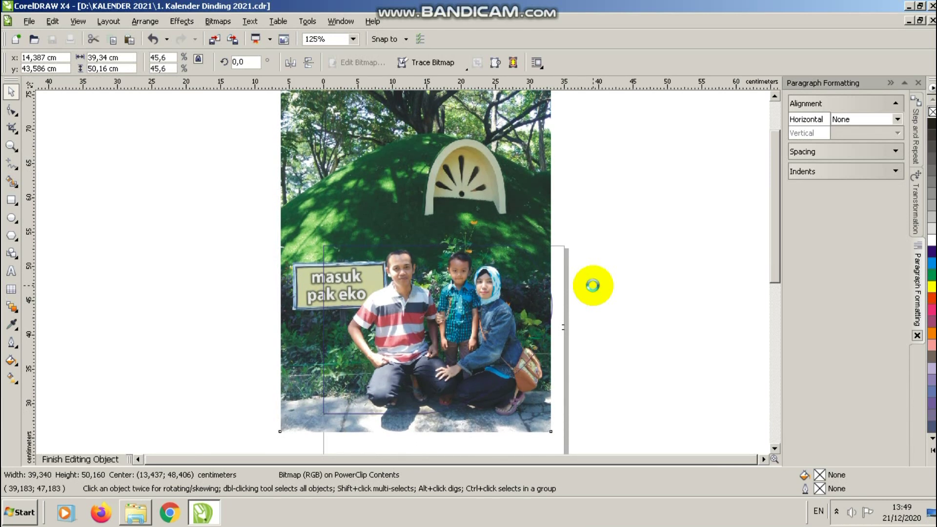
pyautogui.press('Up')
pyautogui.press('Up')
pyautogui.press('Up')
pyautogui.press('Up')
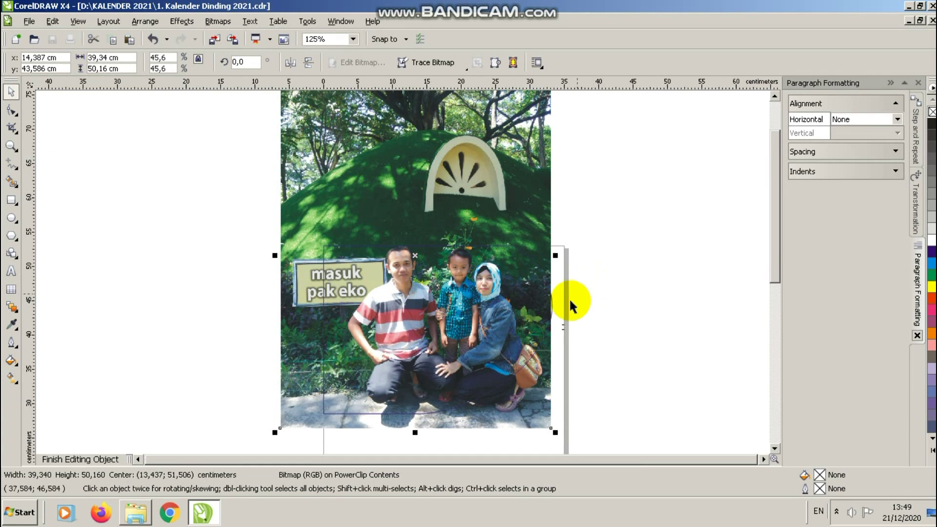
# Step: Enlarge the photo proportionally to about 47 × 60 cm, shift it slightly, and finish editing the frame's contents
pyautogui.scroll(-3, 351, 259)
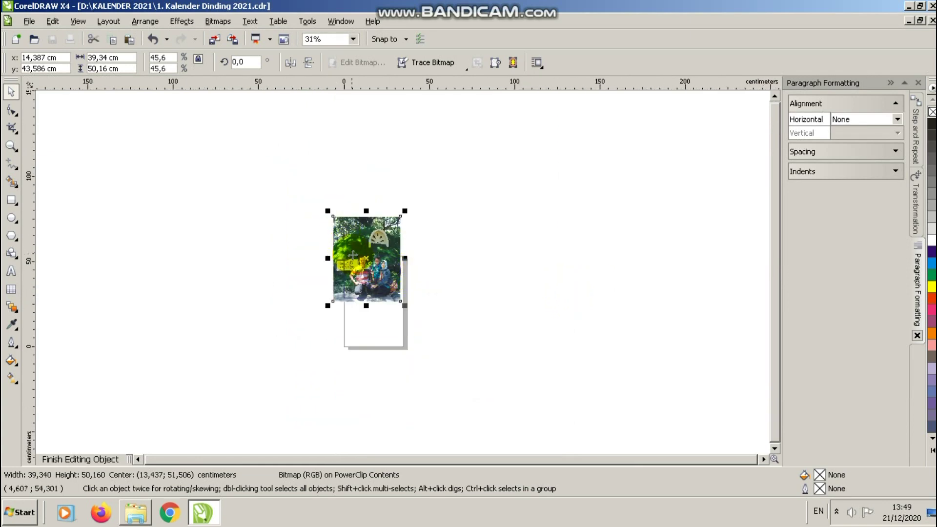
pyautogui.scroll(1, 351, 260)
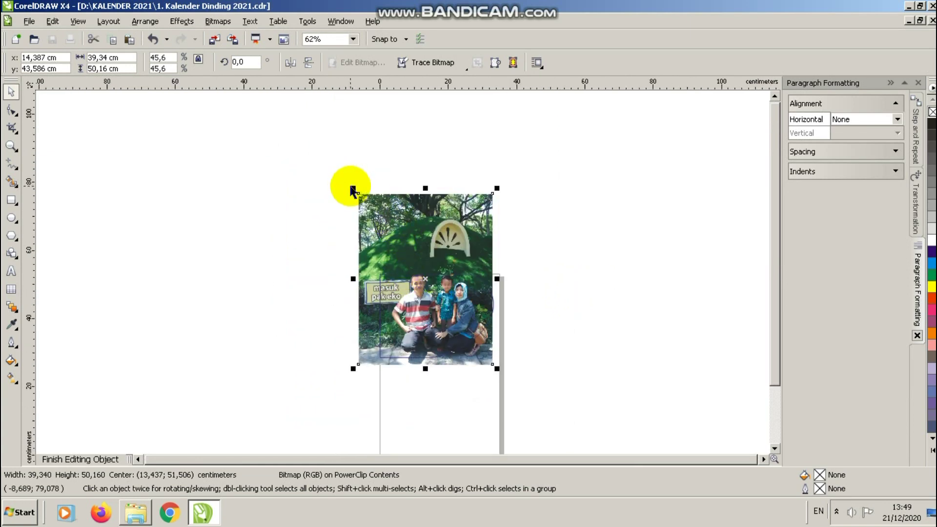
pyautogui.moveTo(354, 188); pyautogui.dragTo(329, 182)
pyautogui.moveTo(497, 179); pyautogui.dragTo(506, 175)
pyautogui.scroll(3, 410, 310)
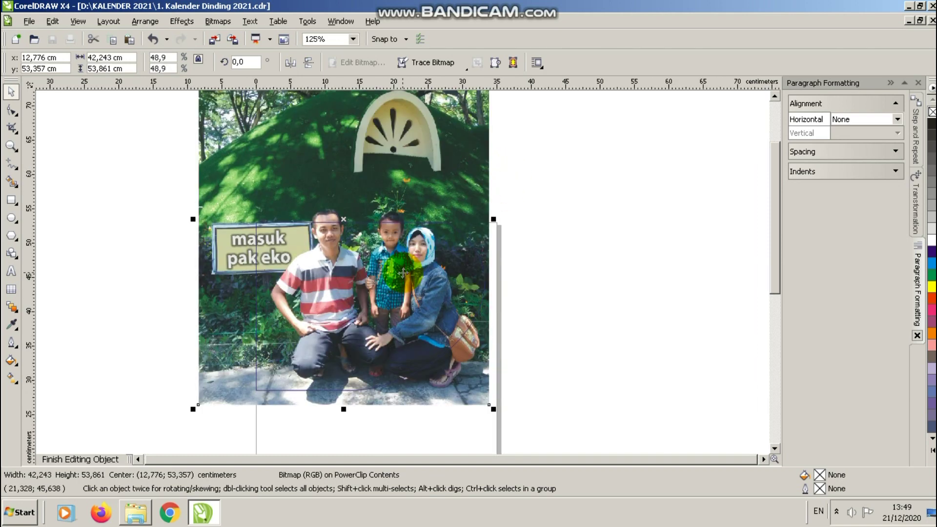
pyautogui.moveTo(410, 310); pyautogui.dragTo(411, 309)
pyautogui.scroll(-1, 411, 310)
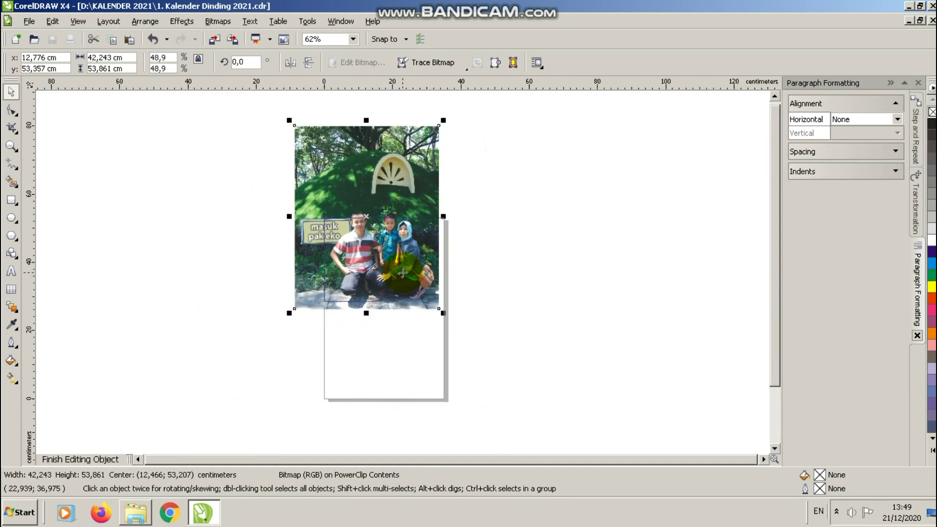
pyautogui.moveTo(289, 120); pyautogui.dragTo(270, 100)
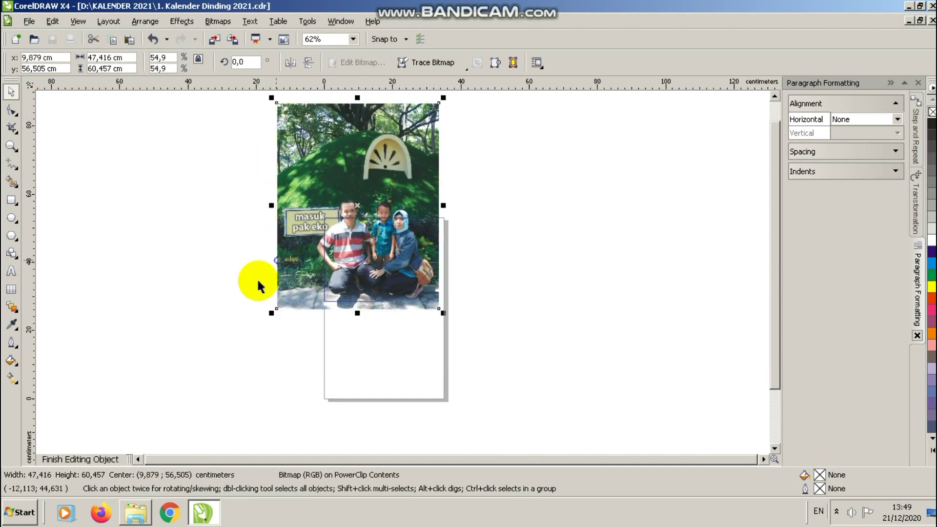
pyautogui.click(97, 458)
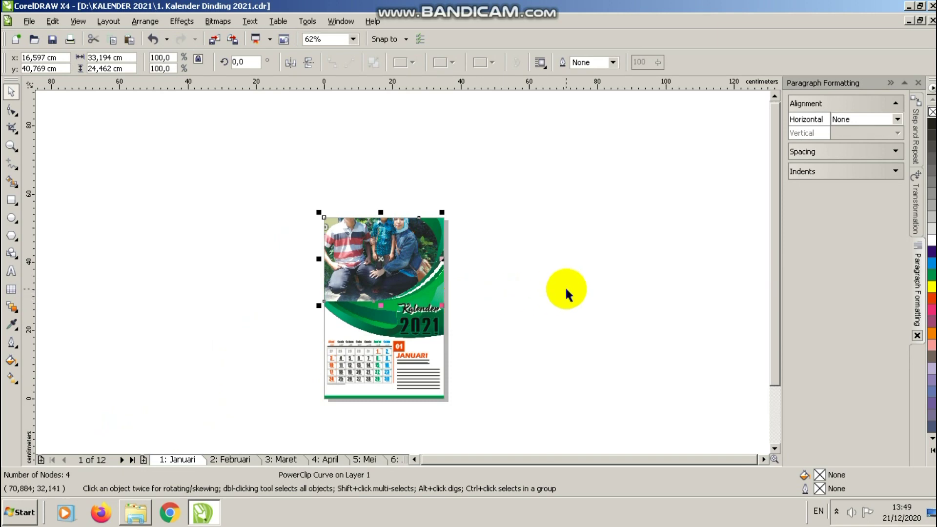
# Step: Open the photo frame's PowerClip contents for editing and nudge the family photo down, centring it at about y 51.3 cm
pyautogui.scroll(1, 412, 271)
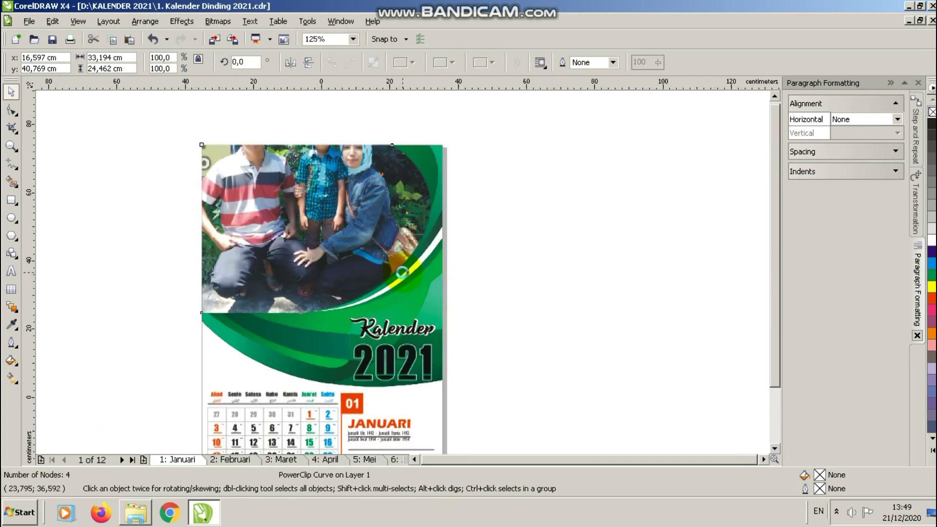
pyautogui.scroll(-1, 399, 270)
pyautogui.scroll(2, 399, 270)
pyautogui.rightClick(383, 210)
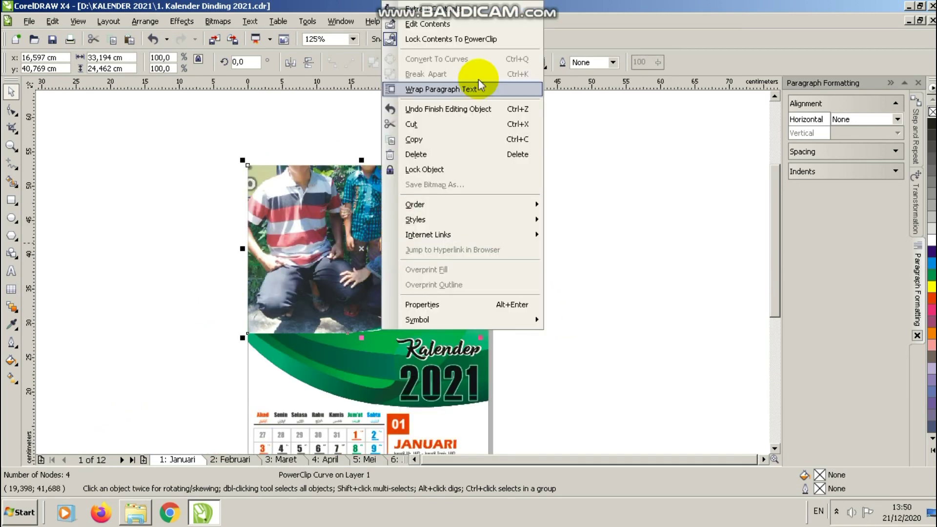
pyautogui.click(482, 25)
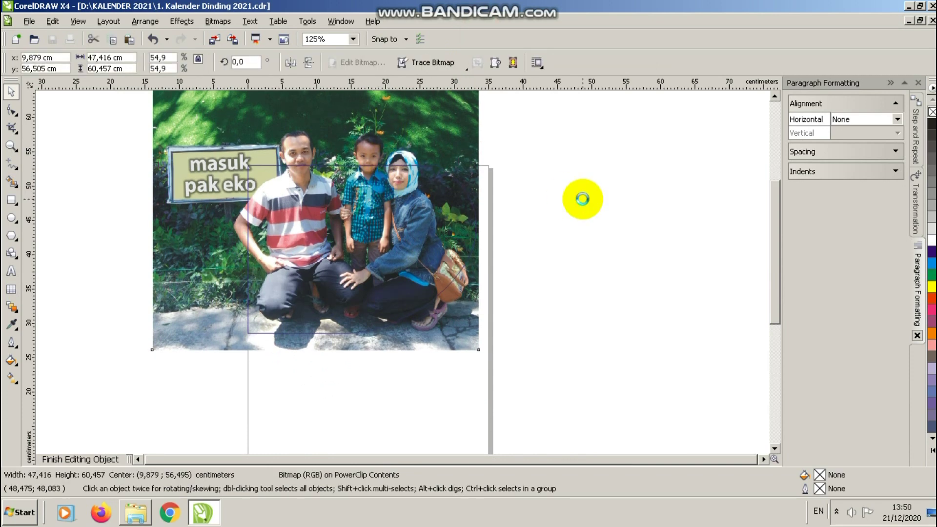
pyautogui.press('Down')
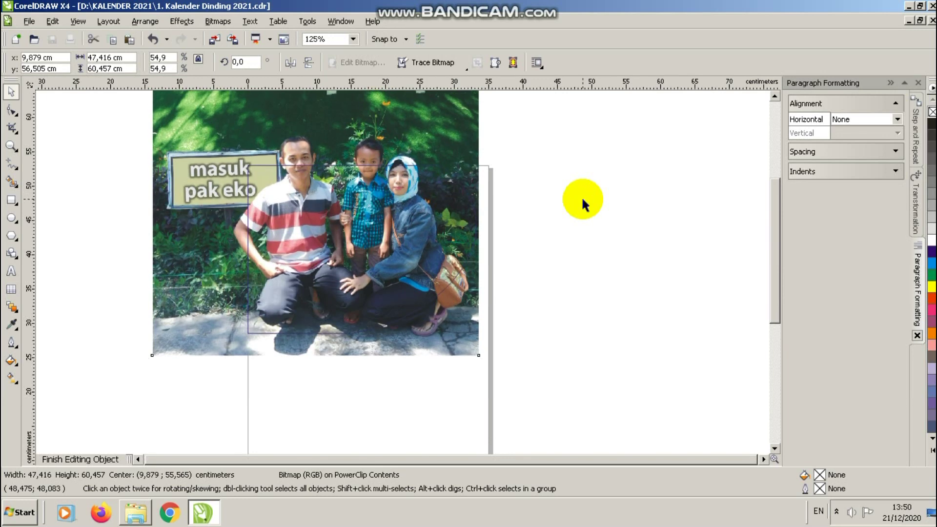
pyautogui.press('Down')
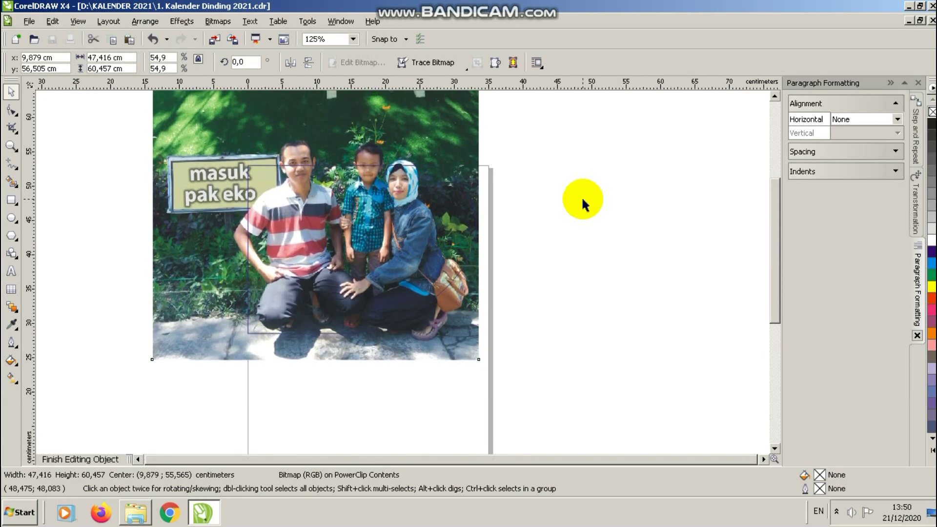
pyautogui.press('Down')
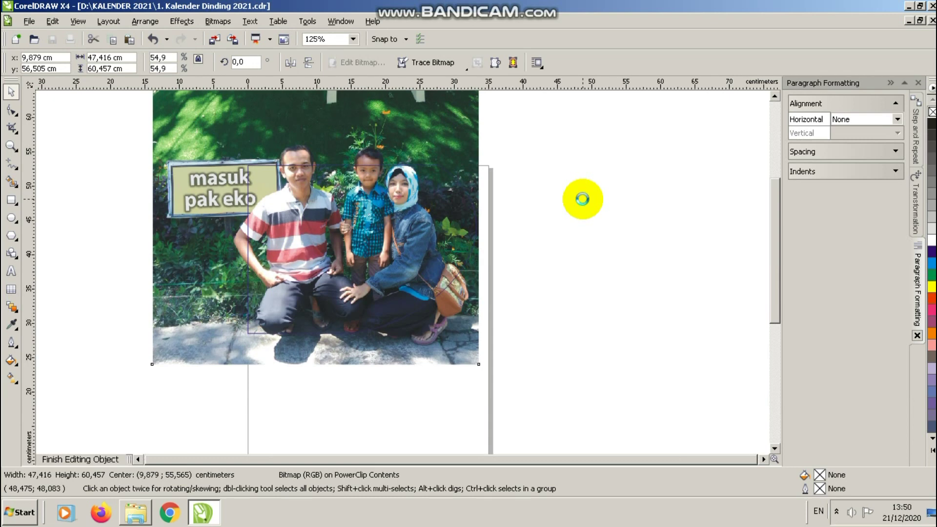
pyautogui.press('Down')
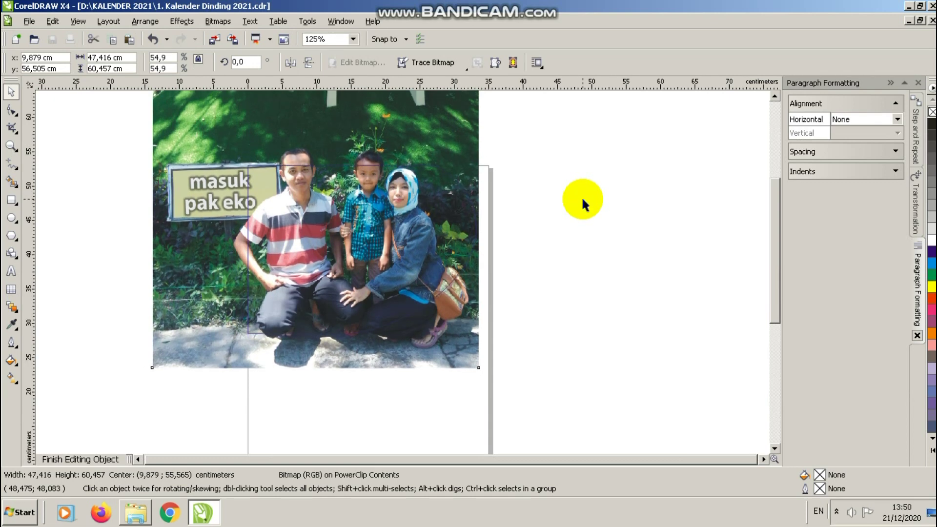
pyautogui.press('Down')
pyautogui.press('Down')
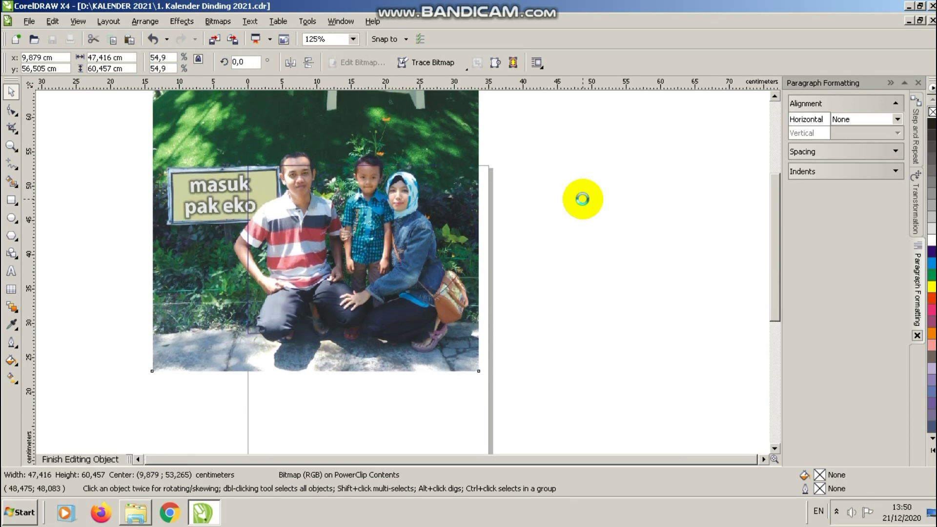
pyautogui.press('Down')
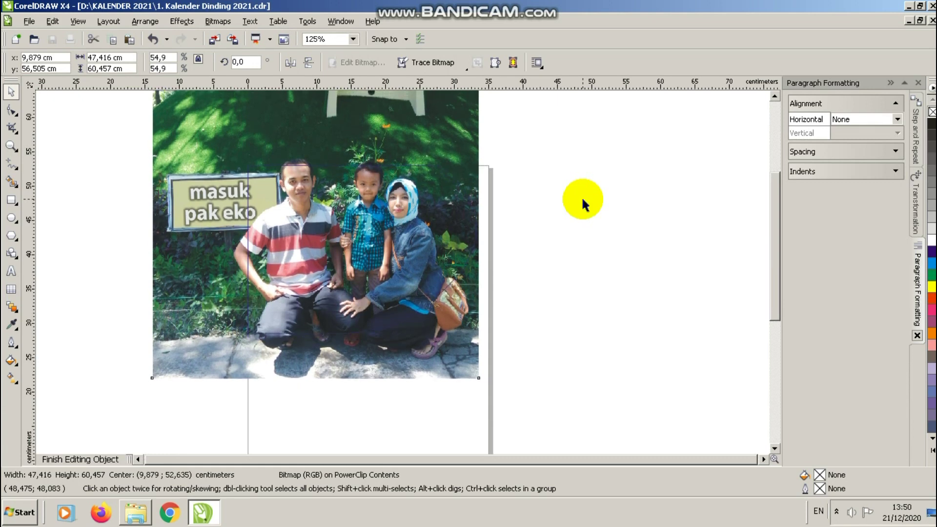
pyautogui.press('Down')
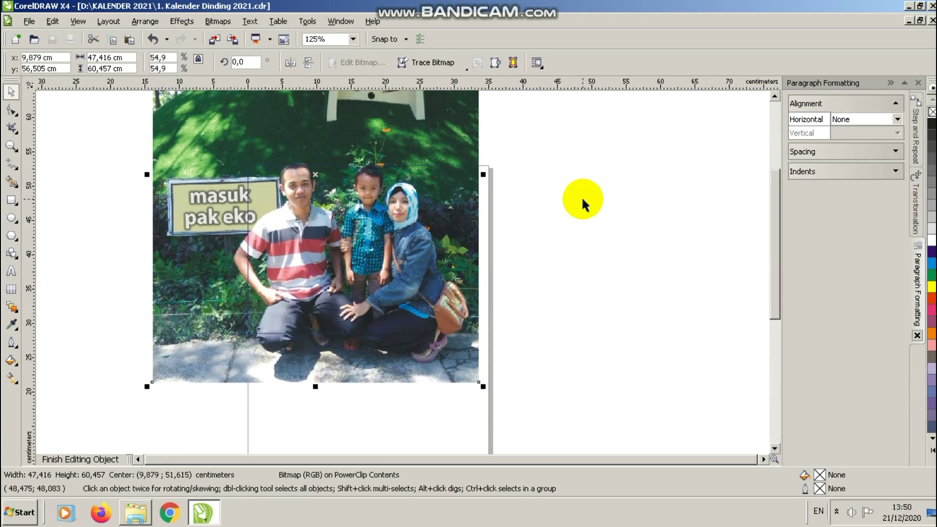
pyautogui.press('Down')
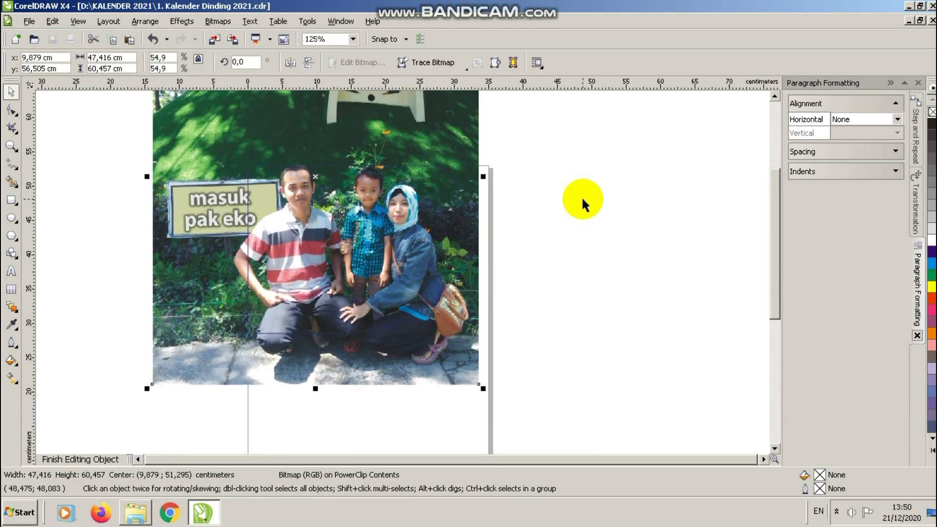
# Step: Scale the photo down proportionally to about 39.7 × 50.6 cm and nudge it horizontally, centring it at about x 13.4 cm
pyautogui.scroll(-2, 352, 292)
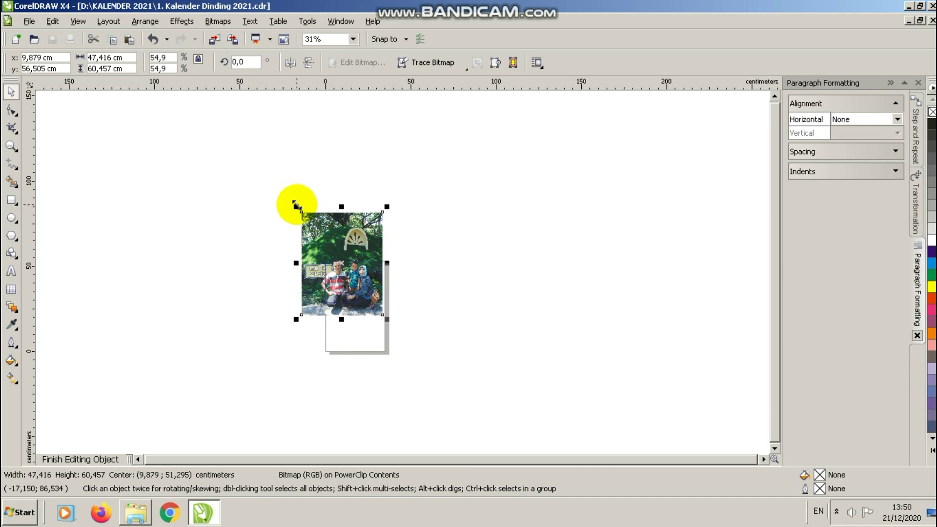
pyautogui.moveTo(296, 205); pyautogui.dragTo(313, 226)
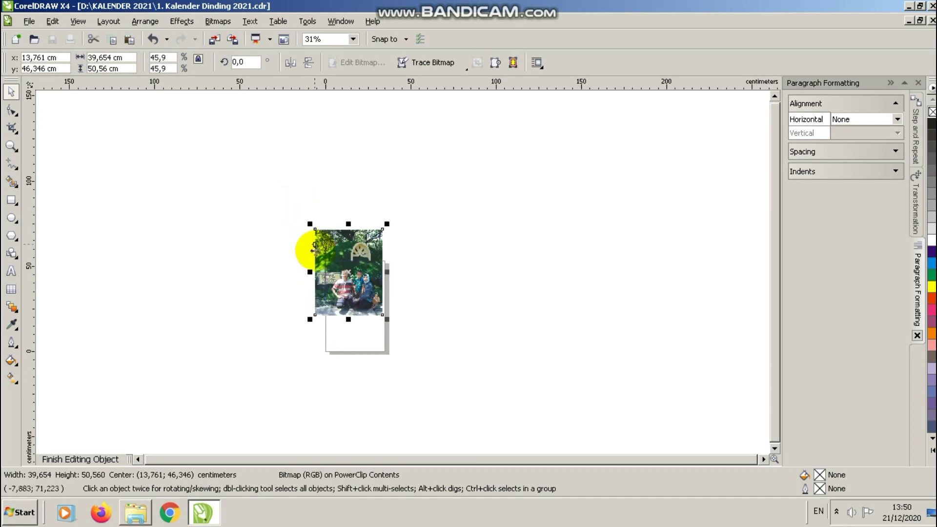
pyautogui.scroll(1, 332, 280)
pyautogui.scroll(1, 404, 272)
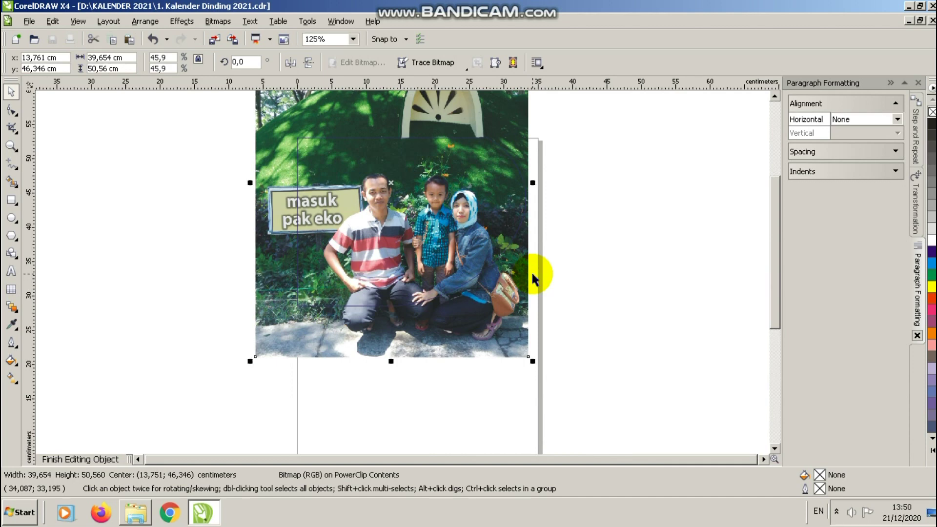
pyautogui.moveTo(532, 274); pyautogui.dragTo(531, 275)
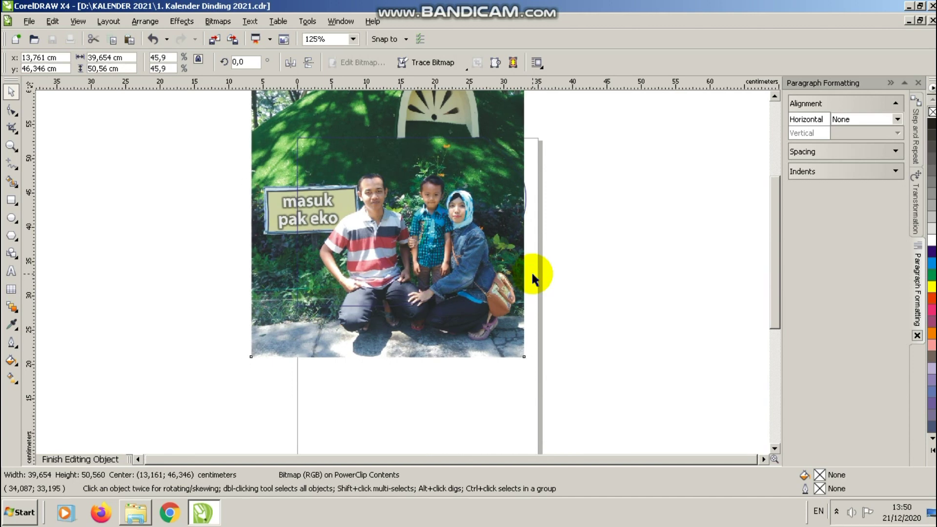
pyautogui.press('Right')
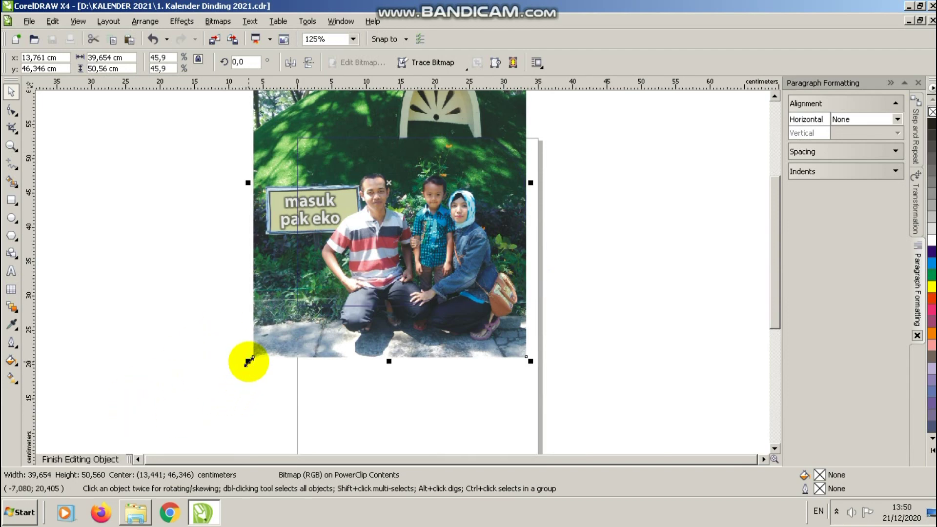
# Step: Enlarge the photo proportionally to about 42.1 × 53.7 cm, centre it at about y 46.5 cm, and finish editing the contents
pyautogui.moveTo(249, 362); pyautogui.dragTo(232, 384)
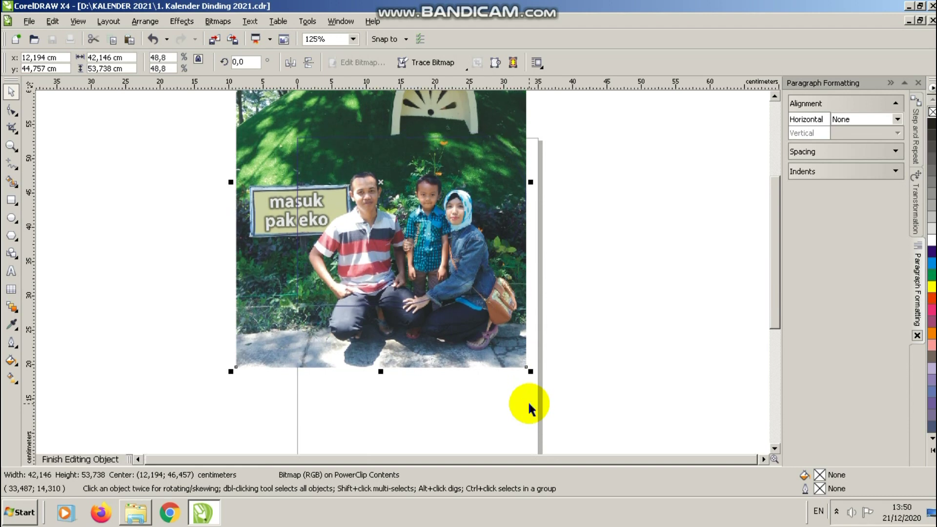
pyautogui.click(116, 459)
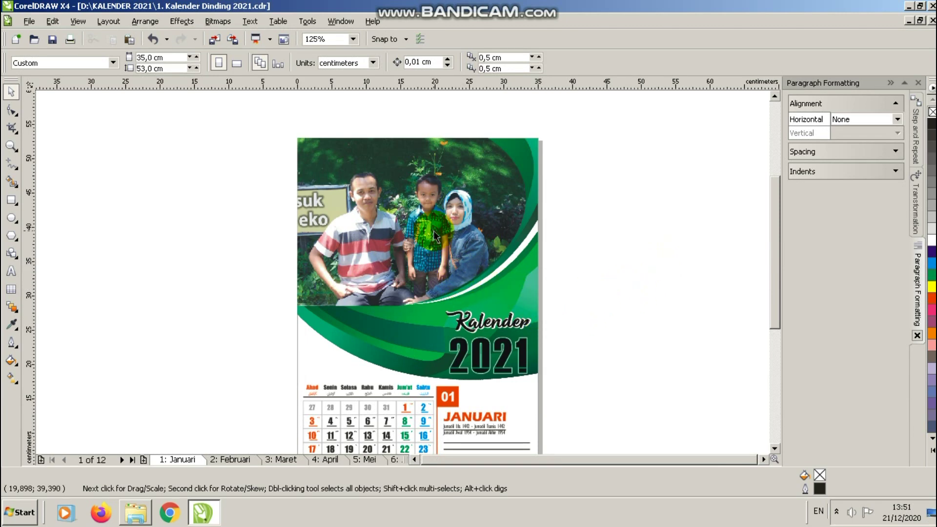
# Step: Reopen the frame's PowerClip contents and nudge the photo left and up, centring it at about x 11.6 cm, y 48.5 cm
pyautogui.click(395, 195)
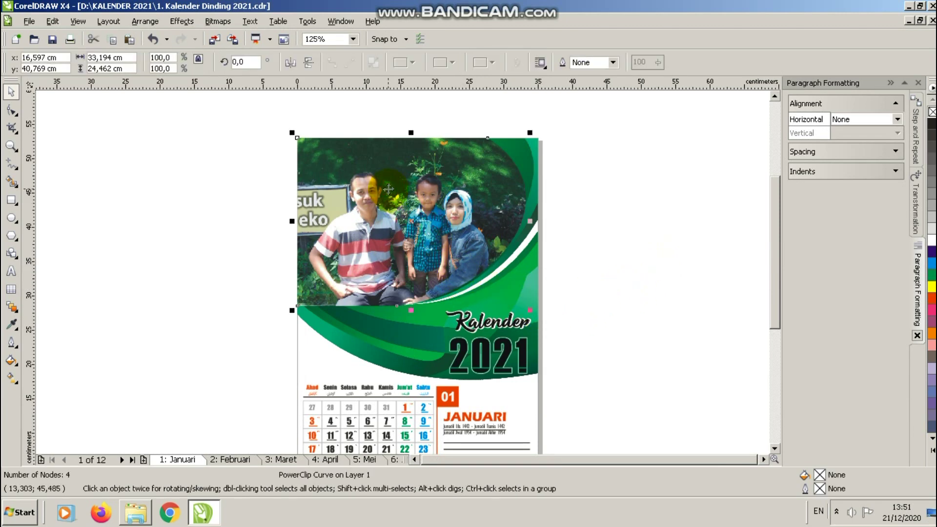
pyautogui.rightClick(391, 192)
pyautogui.click(459, 25)
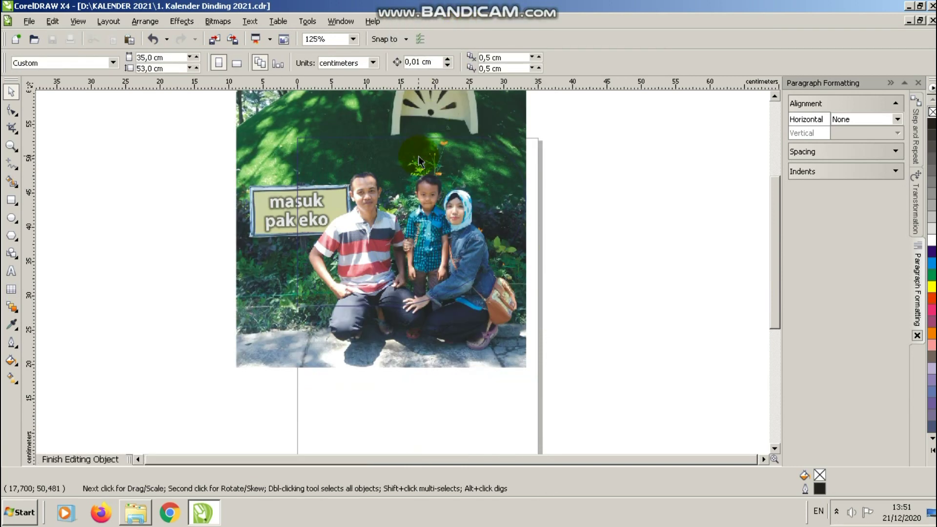
pyautogui.click(293, 151)
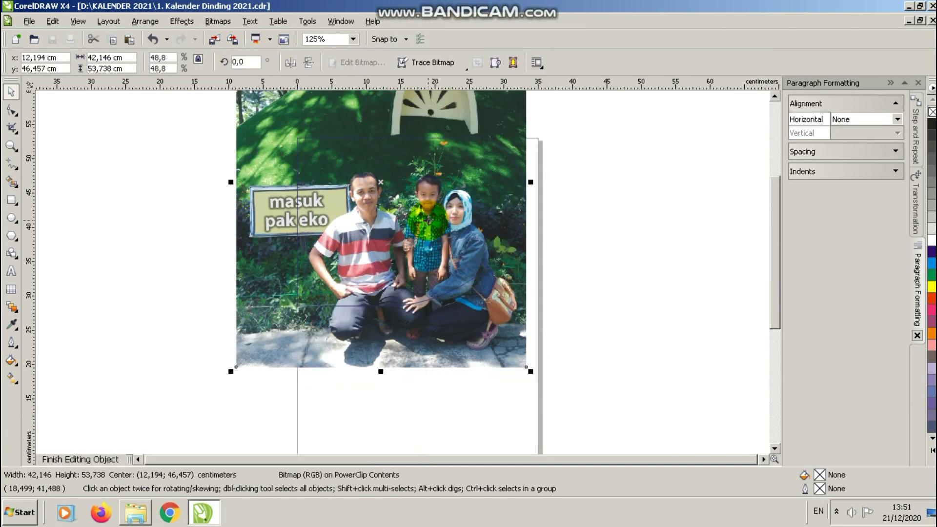
pyautogui.moveTo(775, 309); pyautogui.dragTo(780, 300)
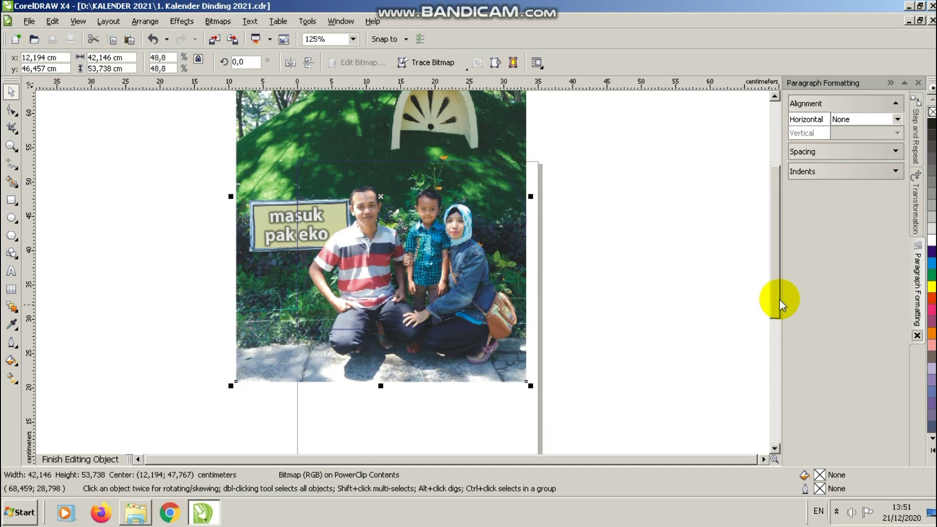
pyautogui.press('Left')
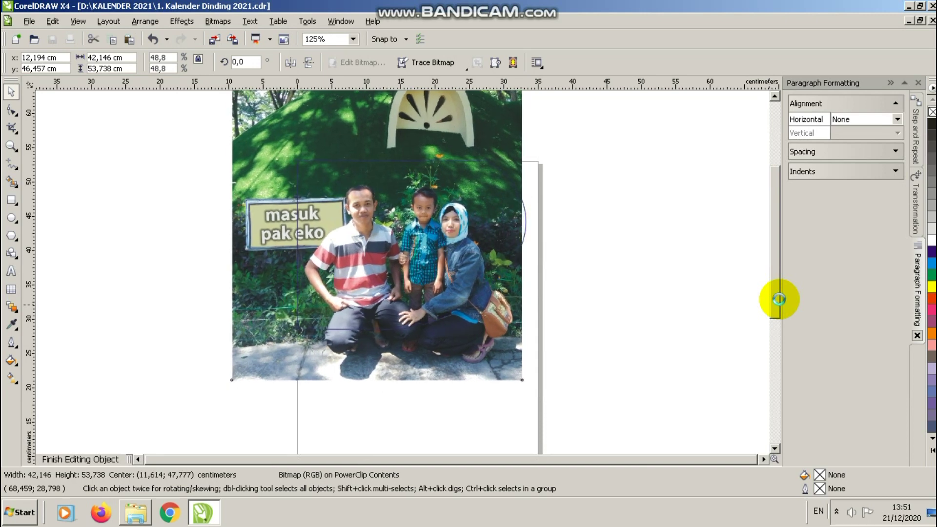
pyautogui.press('Up')
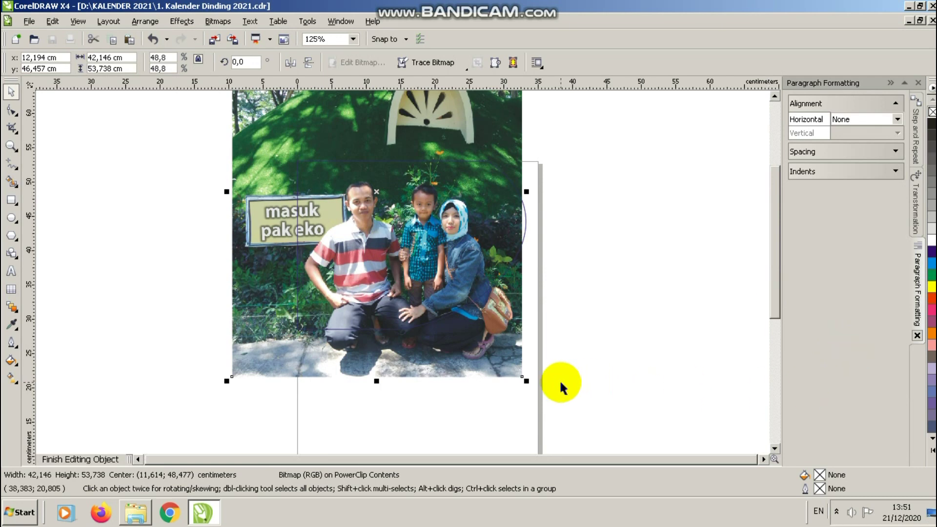
# Step: Enlarge the photo proportionally to about 43 × 54.8 cm, raise its centre to about y 49.1 cm, and finish editing the contents
pyautogui.moveTo(528, 382); pyautogui.dragTo(538, 390)
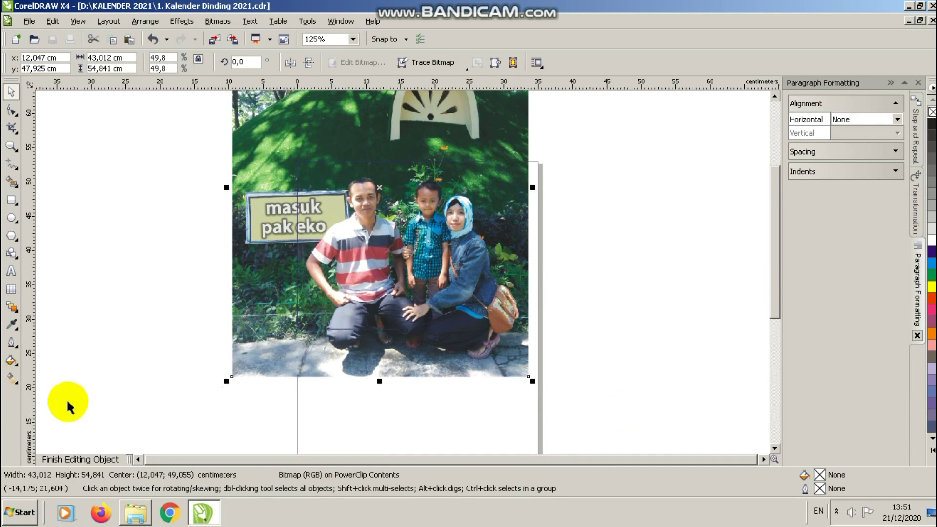
pyautogui.click(80, 459)
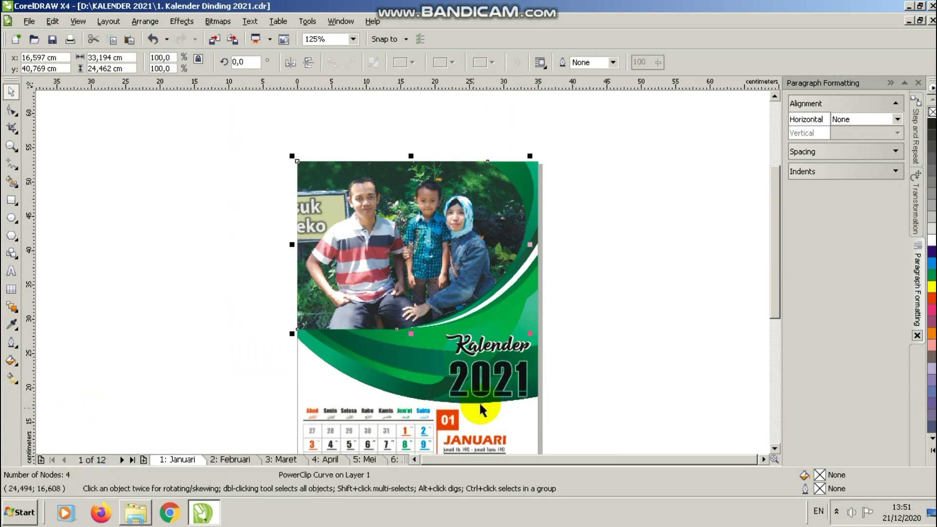
pyautogui.click(674, 349)
# Step: Send the PowerClip photo frame to the back of the page, behind the green curved artwork
pyautogui.press('F3')
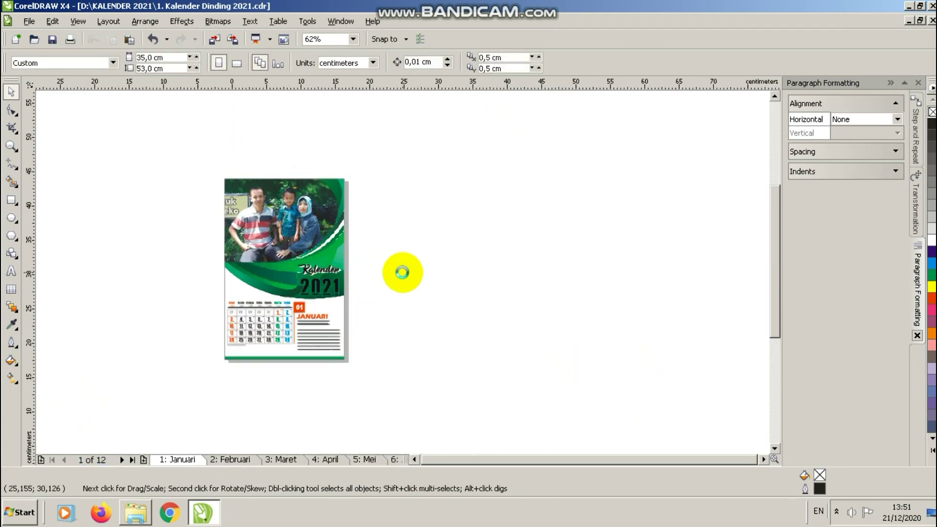
pyautogui.scroll(1, 403, 273)
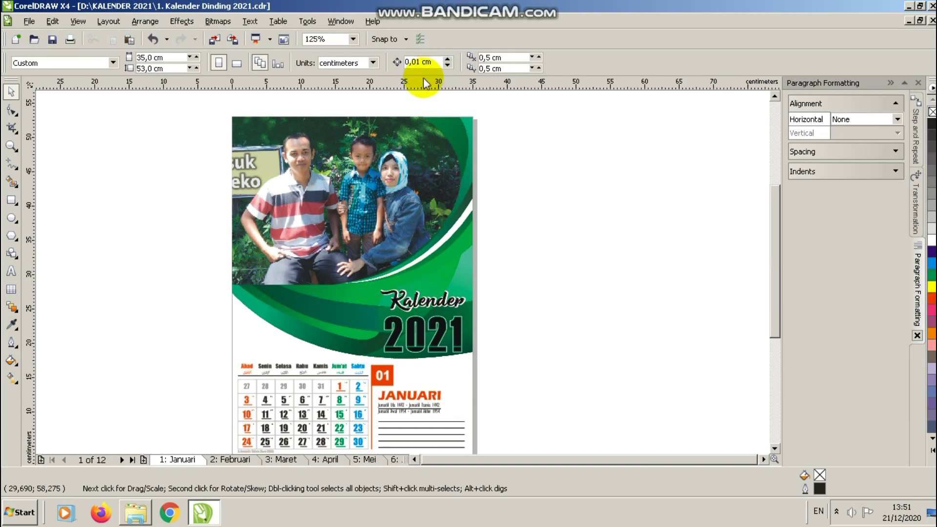
pyautogui.click(325, 186)
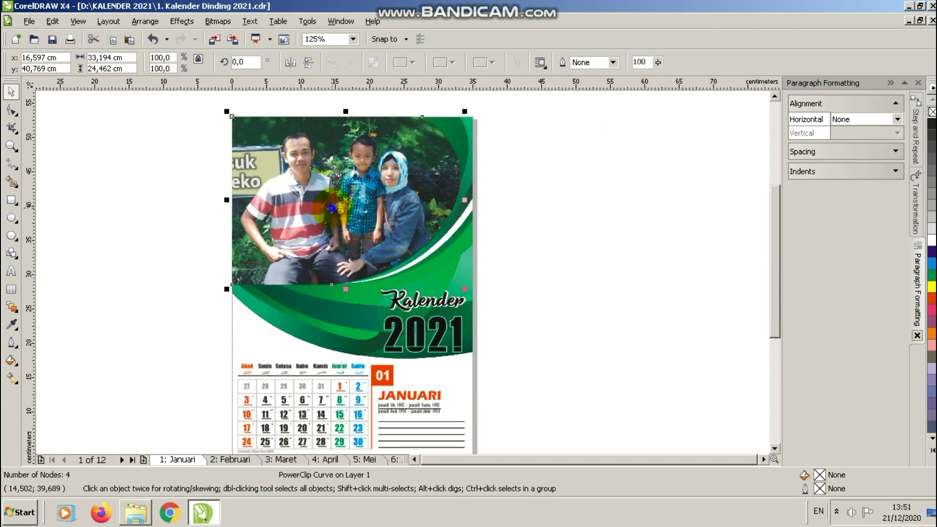
pyautogui.rightClick(332, 209)
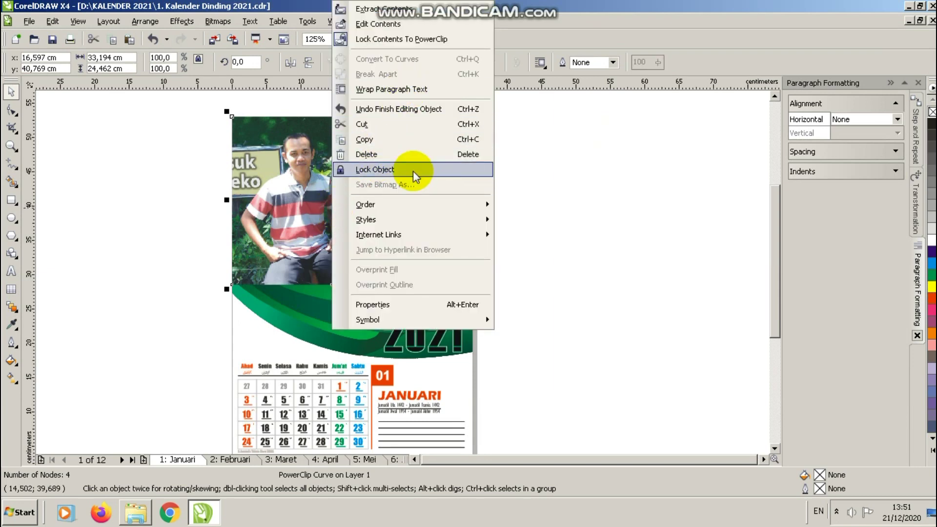
pyautogui.moveTo(420, 203)
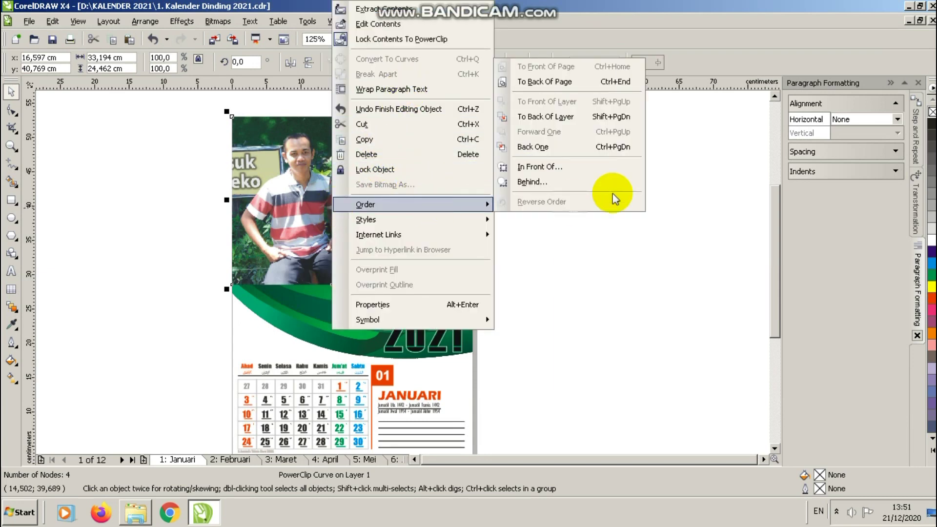
pyautogui.click(589, 82)
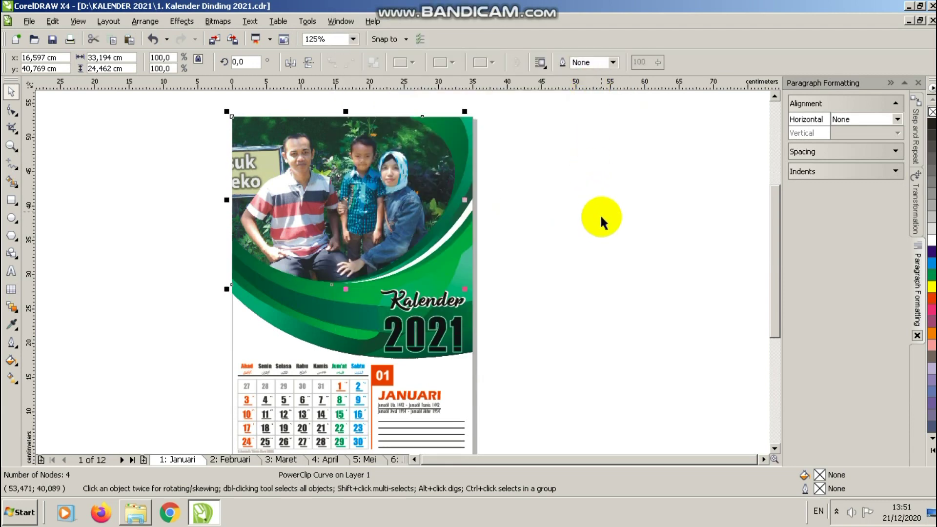
pyautogui.click(627, 263)
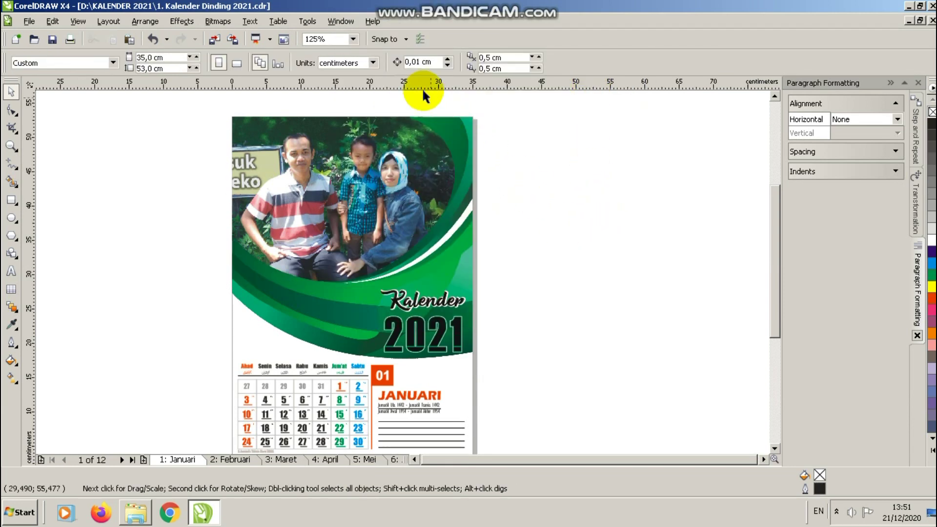
# Step: Review the full-page layouts of Januari through April in the wall calendar, then return to the Januari page
pyautogui.click(403, 195)
pyautogui.click(534, 192)
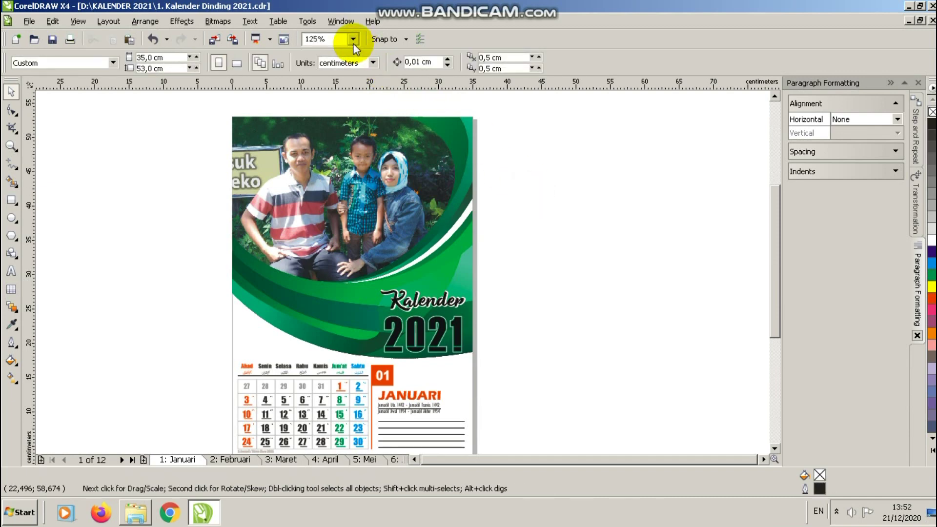
pyautogui.click(353, 39)
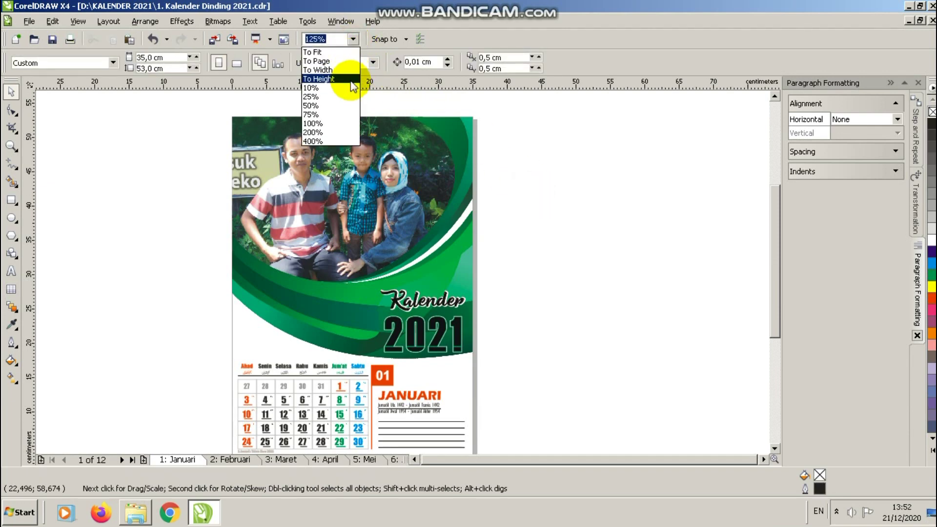
pyautogui.click(351, 79)
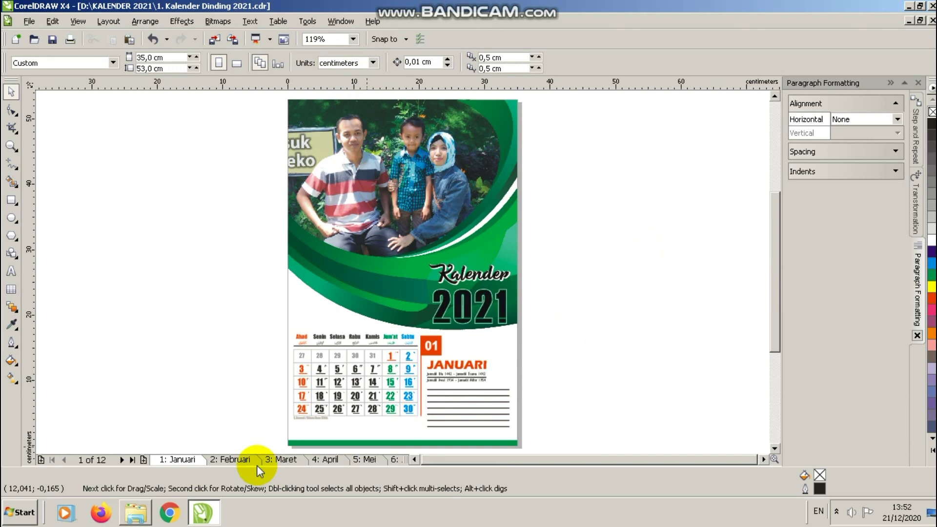
pyautogui.click(233, 459)
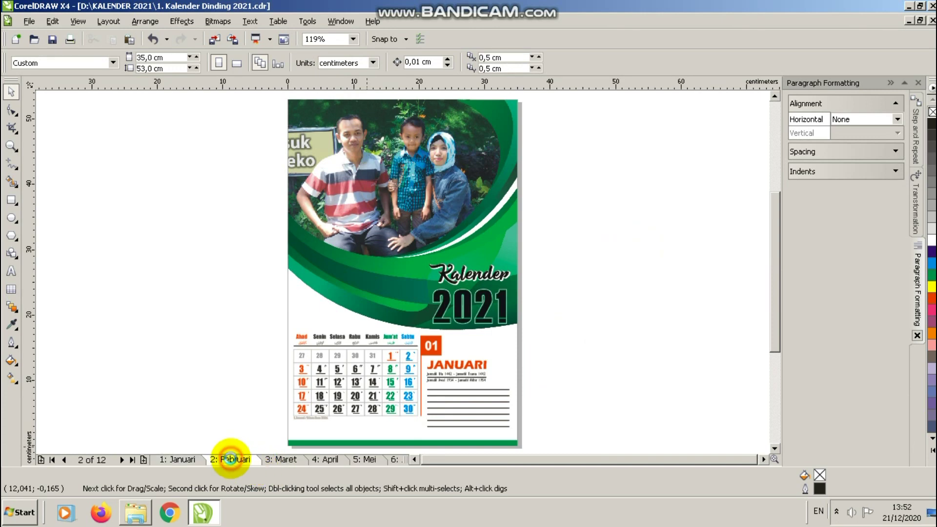
pyautogui.click(282, 462)
pyautogui.click(325, 460)
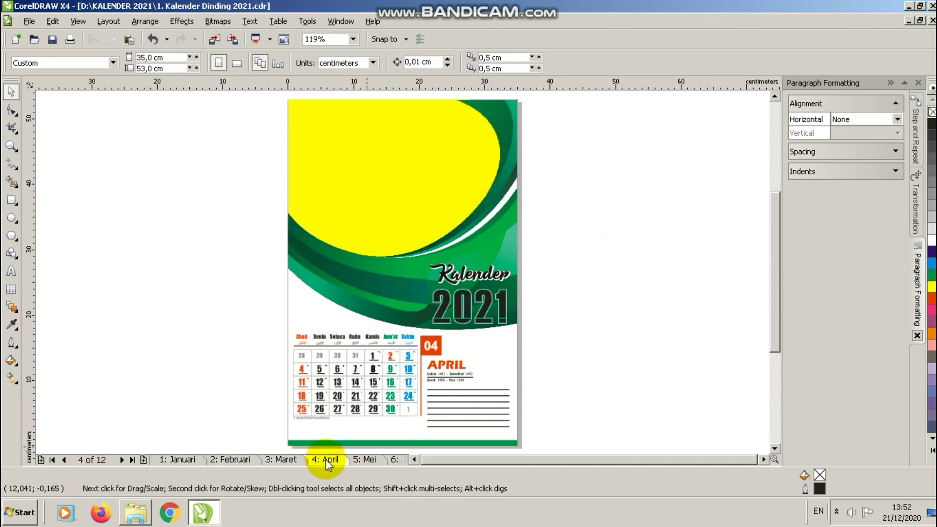
pyautogui.click(177, 461)
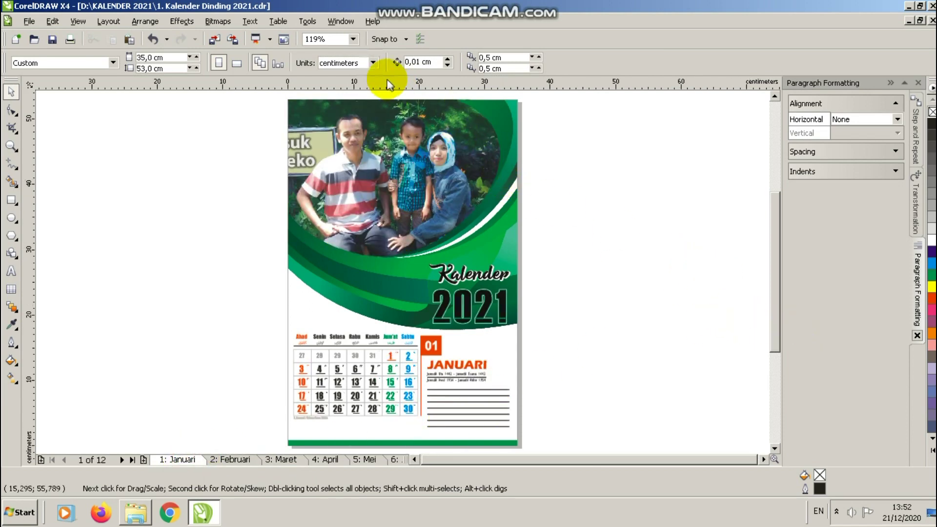
# Step: Examine the date grids, month headings and holiday notes up close on the Januari through Oktober pages
pyautogui.scroll(3, 355, 398)
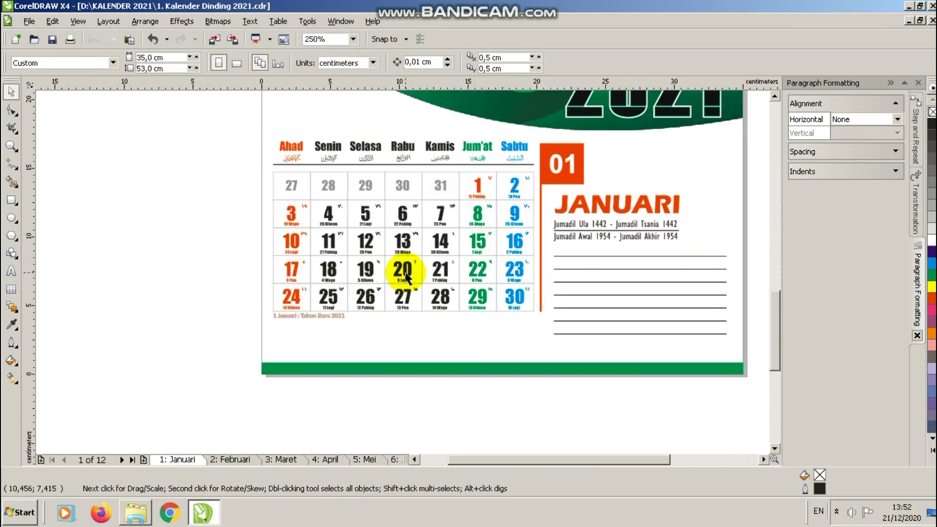
pyautogui.moveTo(570, 460); pyautogui.dragTo(599, 459)
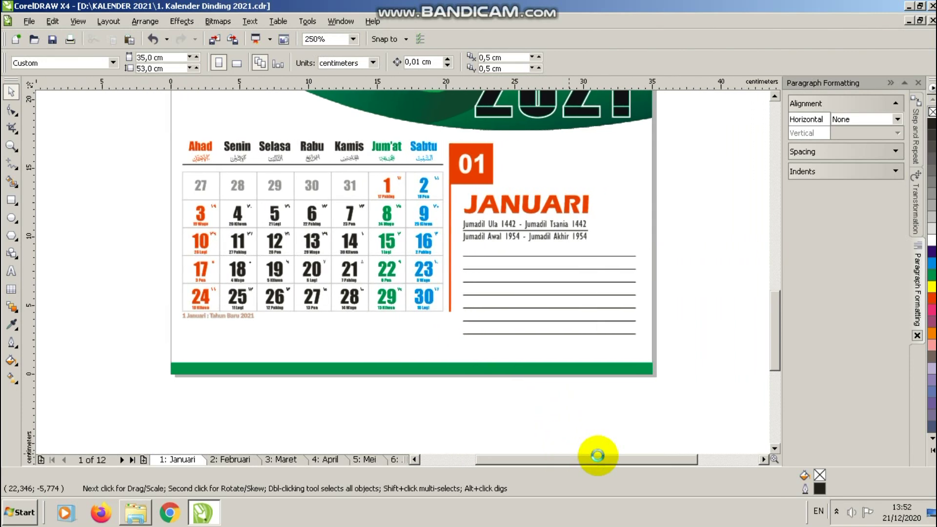
pyautogui.moveTo(775, 353)
pyautogui.mouseDown()
pyautogui.moveTo(778, 335)
pyautogui.moveTo(782, 342)
pyautogui.mouseUp()
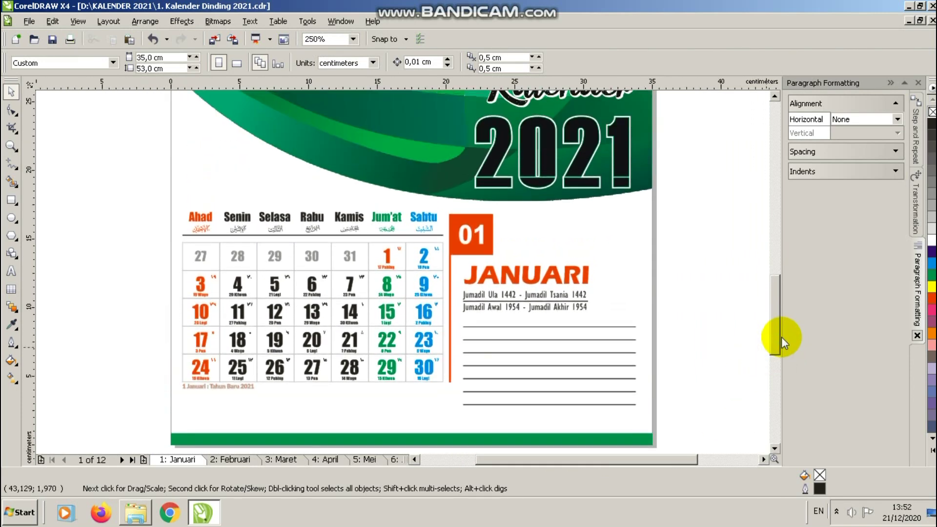
pyautogui.click(230, 460)
pyautogui.click(278, 460)
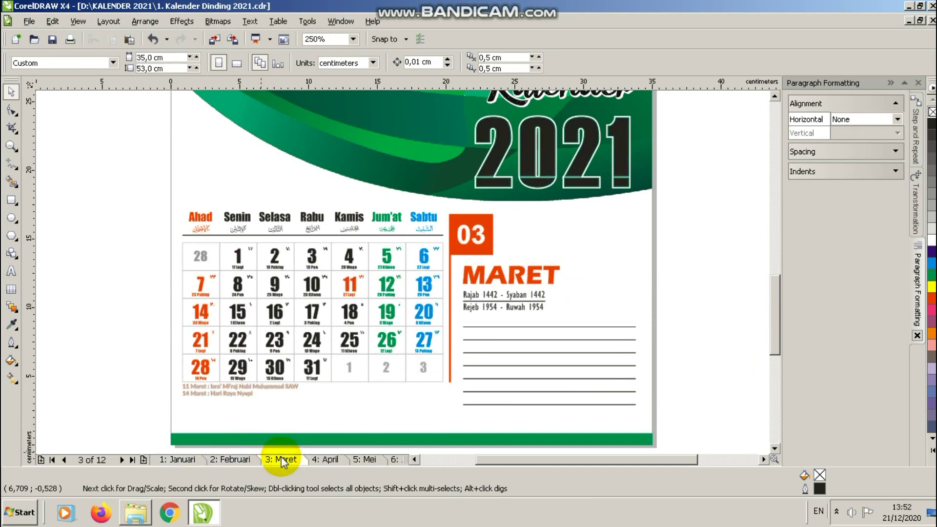
pyautogui.click(324, 460)
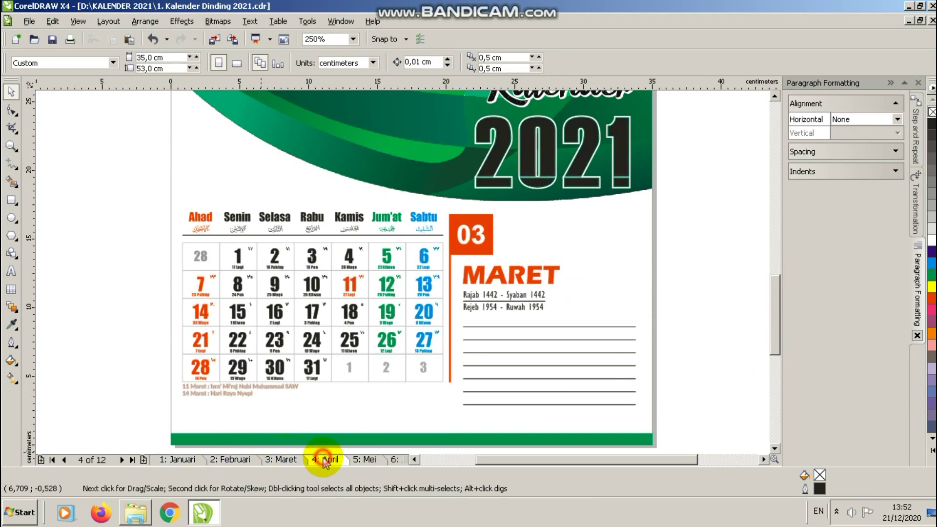
pyautogui.click(360, 460)
pyautogui.click(396, 461)
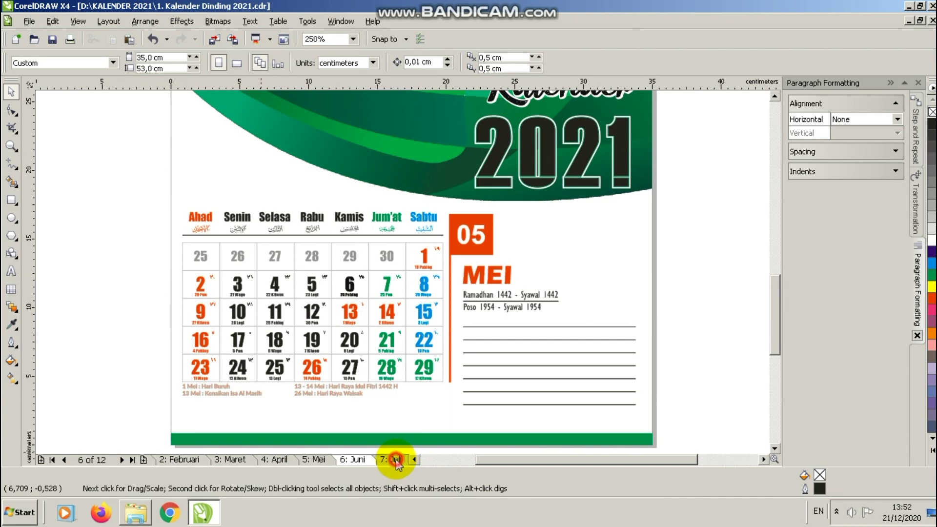
pyautogui.click(390, 461)
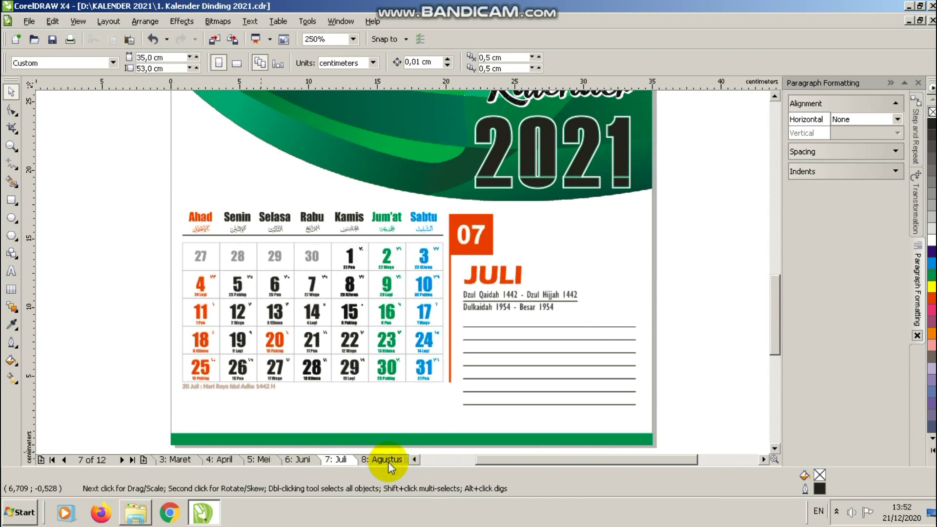
pyautogui.click(390, 461)
pyautogui.click(390, 461)
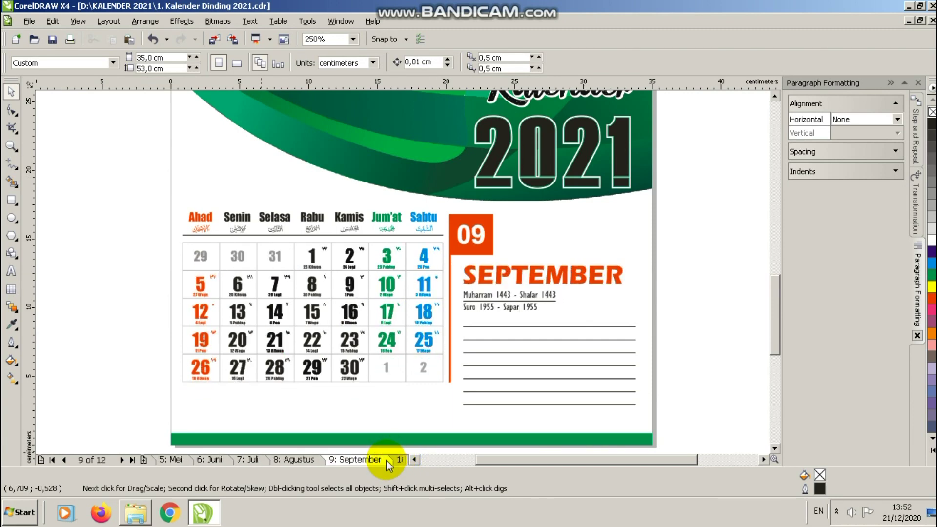
pyautogui.click(313, 461)
pyautogui.click(343, 461)
pyautogui.click(400, 460)
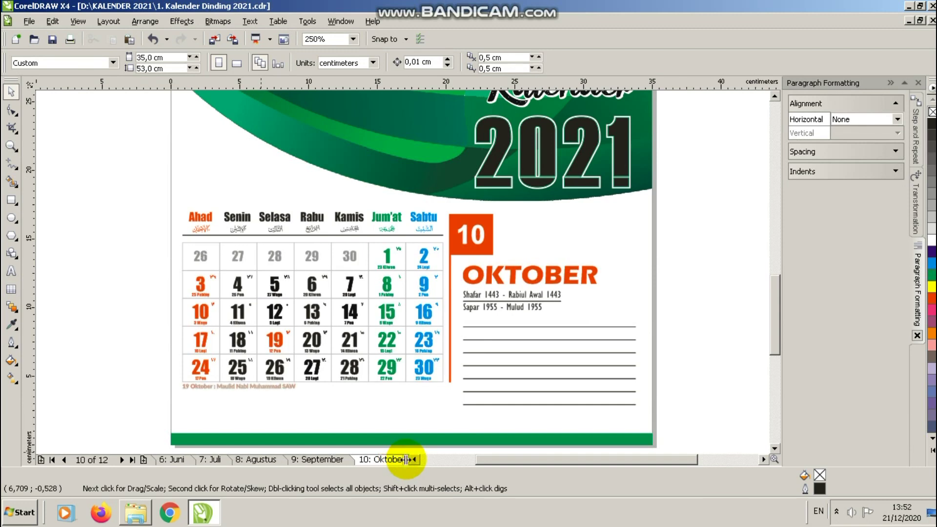
# Step: Fit the whole Oktober page in view and go back to page 1 of the wall calendar
pyautogui.click(353, 39)
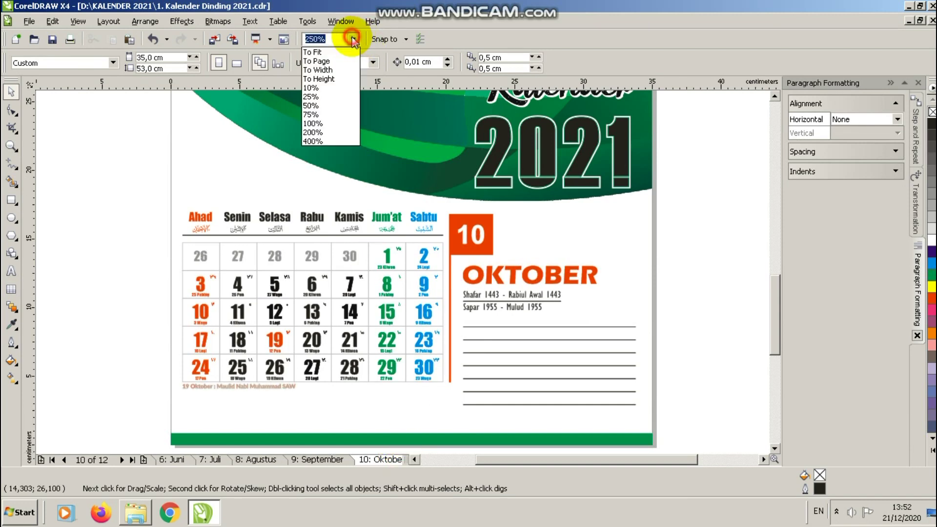
pyautogui.click(342, 62)
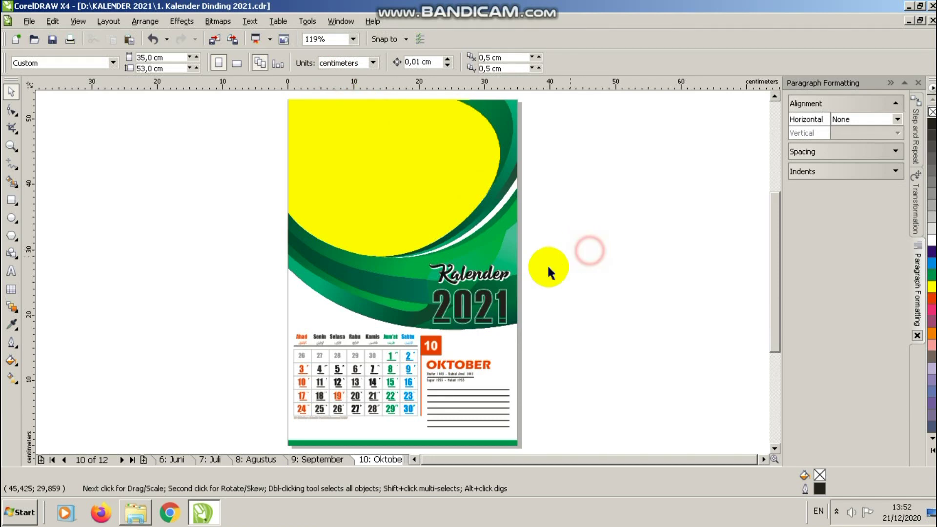
pyautogui.click(83, 459)
pyautogui.write('1')
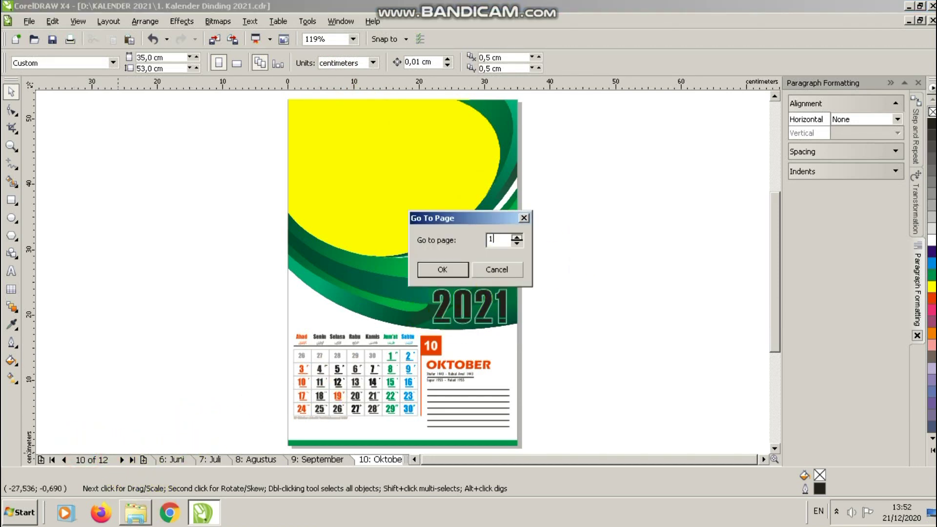
pyautogui.press('Return')
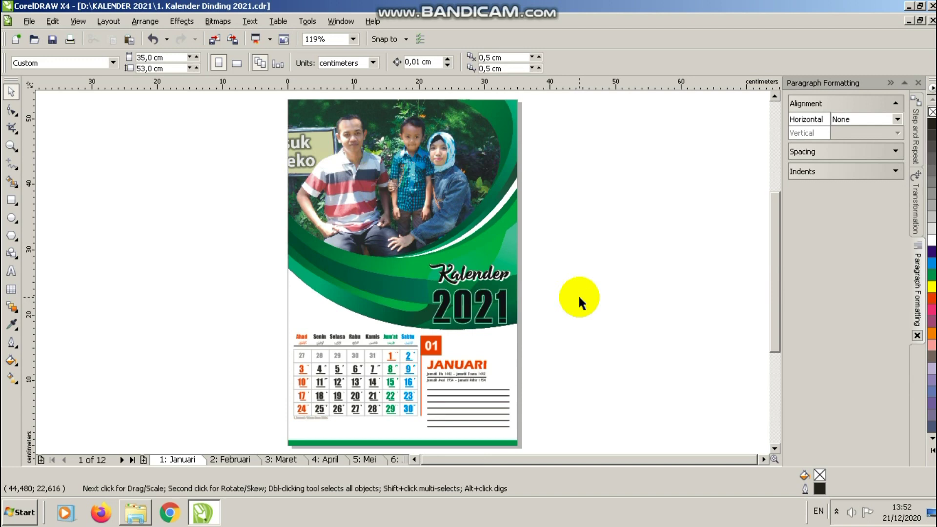
# Step: Close the wall calendar without saving and open "2. Kalender 2021 New" from the KALENDER 2021 folder
pyautogui.click(930, 21)
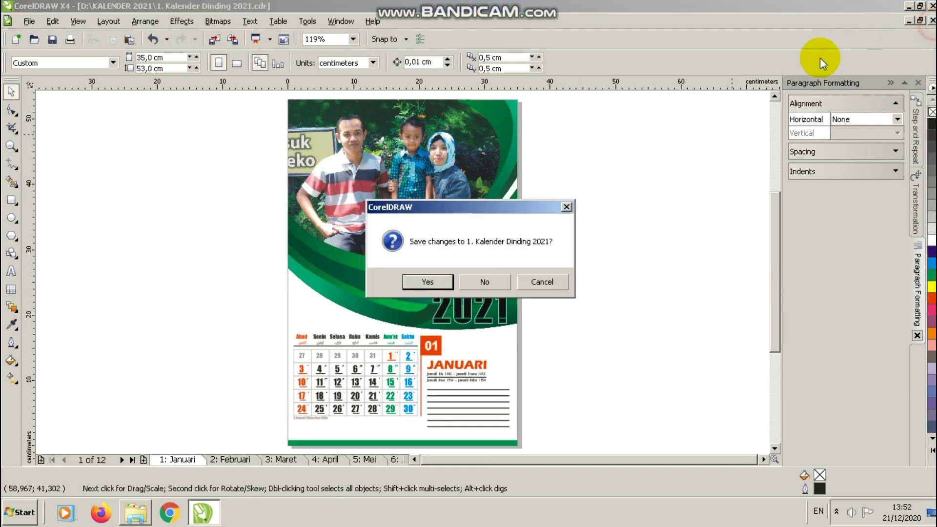
pyautogui.click(494, 285)
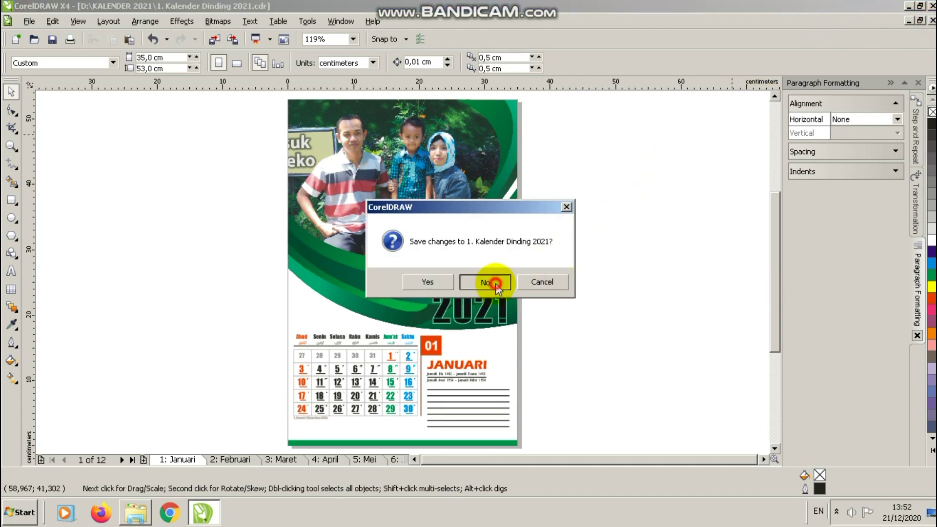
pyautogui.click(137, 514)
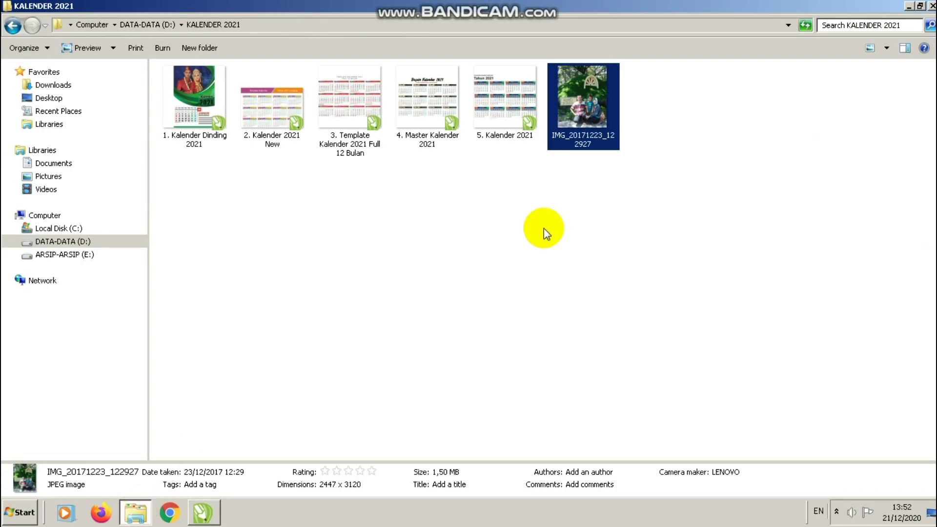
pyautogui.doubleClick(277, 121)
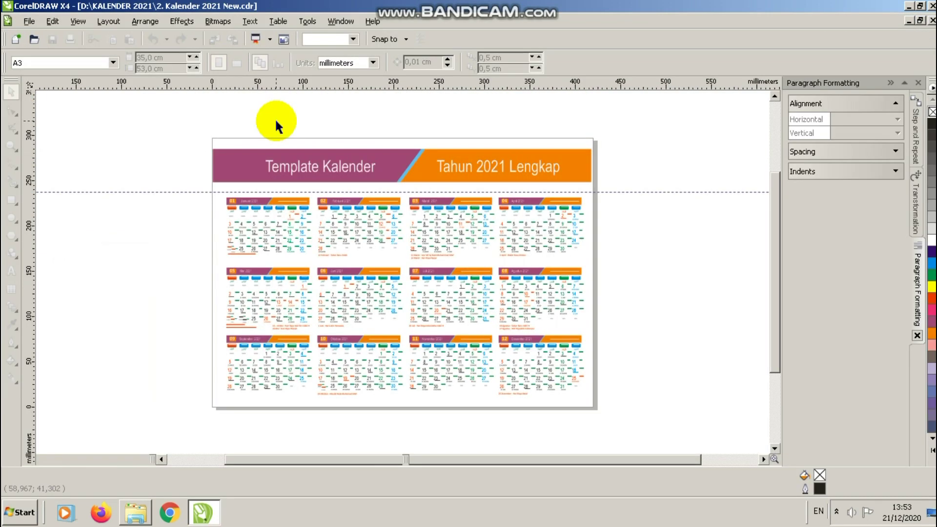
# Step: Examine the A3 template's overall layout, then inspect the Maret, April, Juli and Agustus date grids and holiday notes up close
pyautogui.click(353, 39)
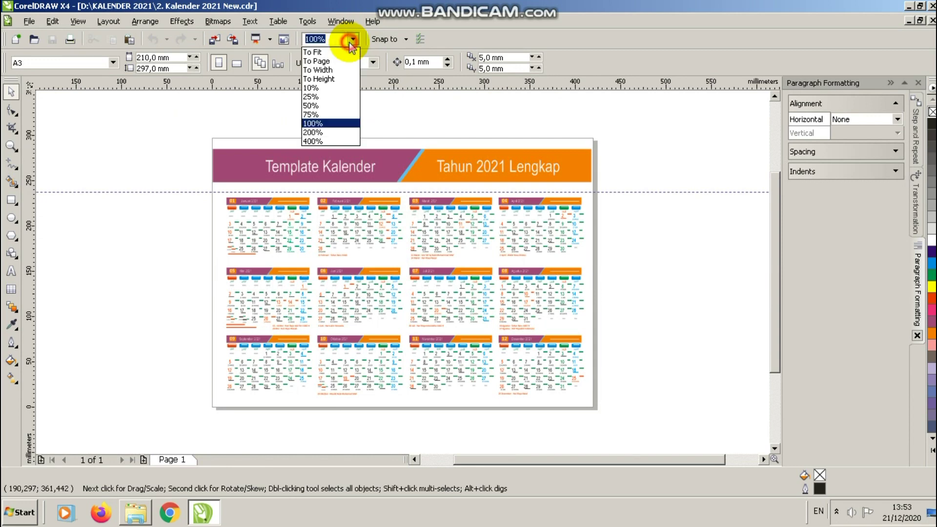
pyautogui.click(342, 79)
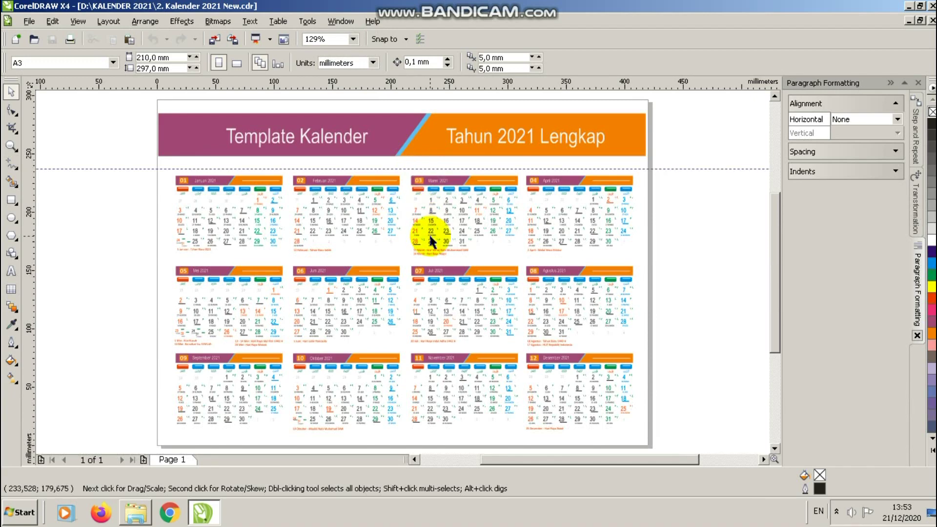
pyautogui.scroll(3, 393, 269)
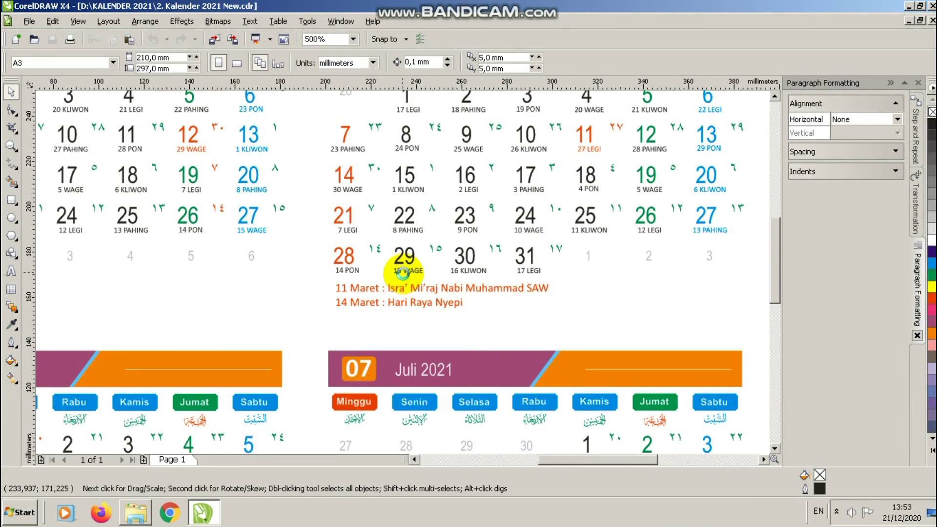
pyautogui.scroll(-1, 405, 272)
pyautogui.scroll(2, 578, 258)
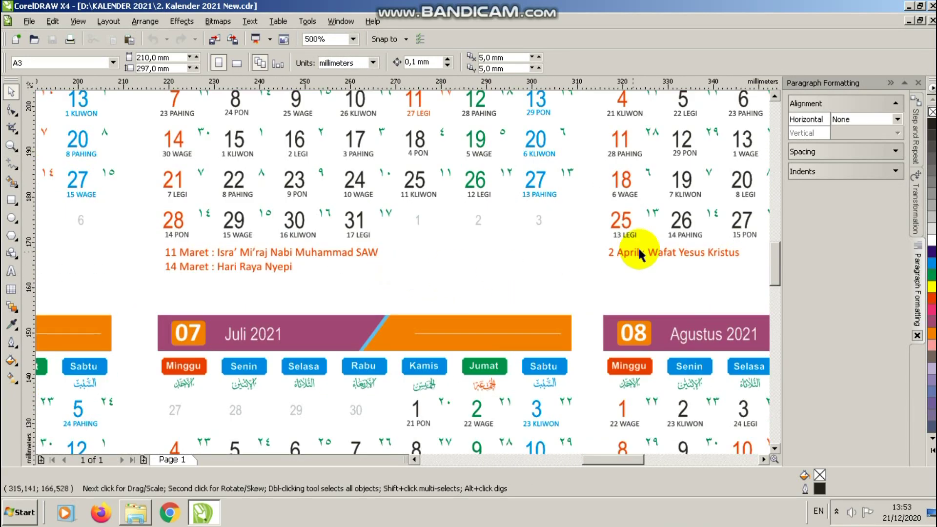
pyautogui.moveTo(772, 258); pyautogui.dragTo(767, 283)
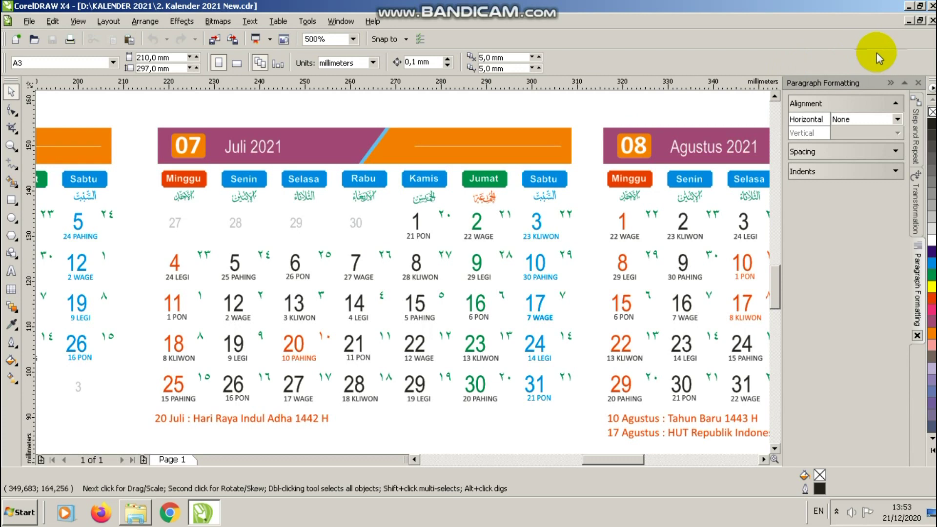
# Step: Close "2. Kalender 2021 New" and open "3. Template Kalender 2021 Full 12 Bulan" from the KALENDER 2021 folder
pyautogui.click(932, 21)
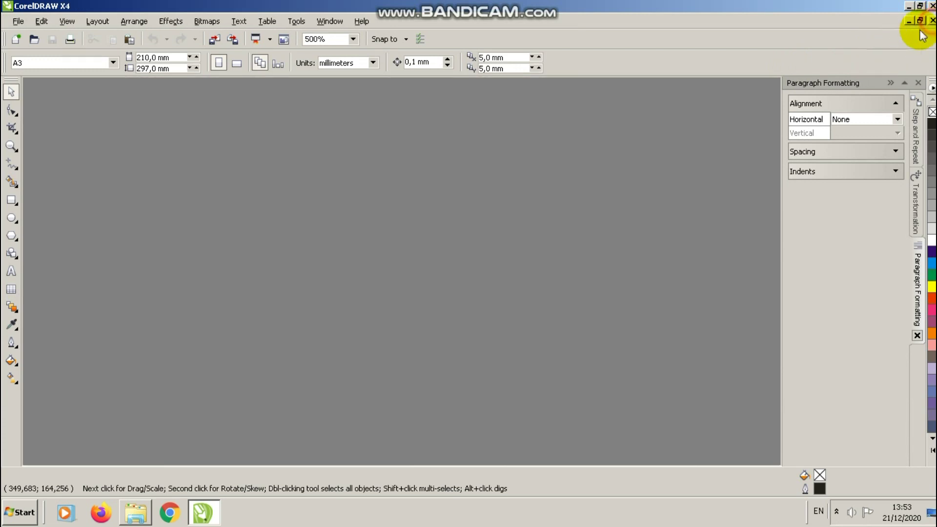
pyautogui.click(141, 493)
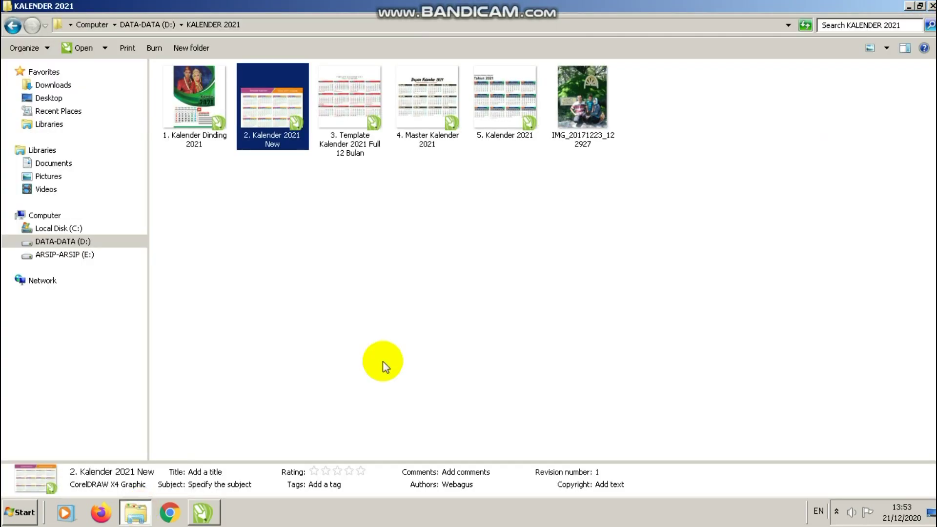
pyautogui.click(384, 362)
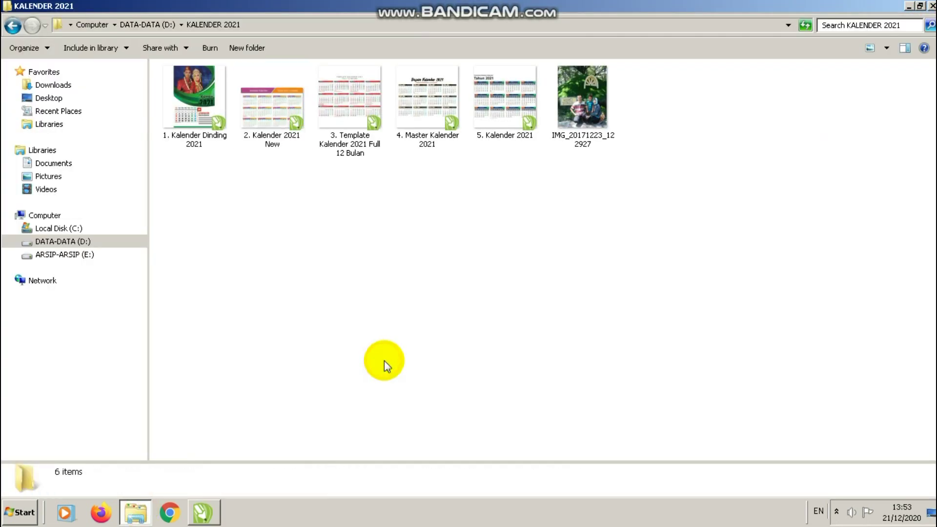
pyautogui.doubleClick(345, 109)
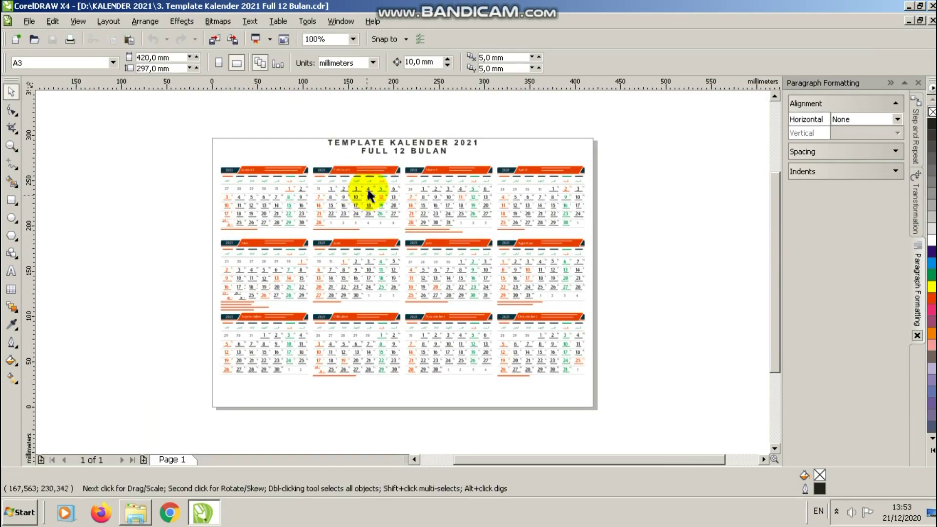
# Step: Examine the 12-month template, inspecting the Juni date grid with its Arabic numerals and Javanese market days up close
pyautogui.click(352, 39)
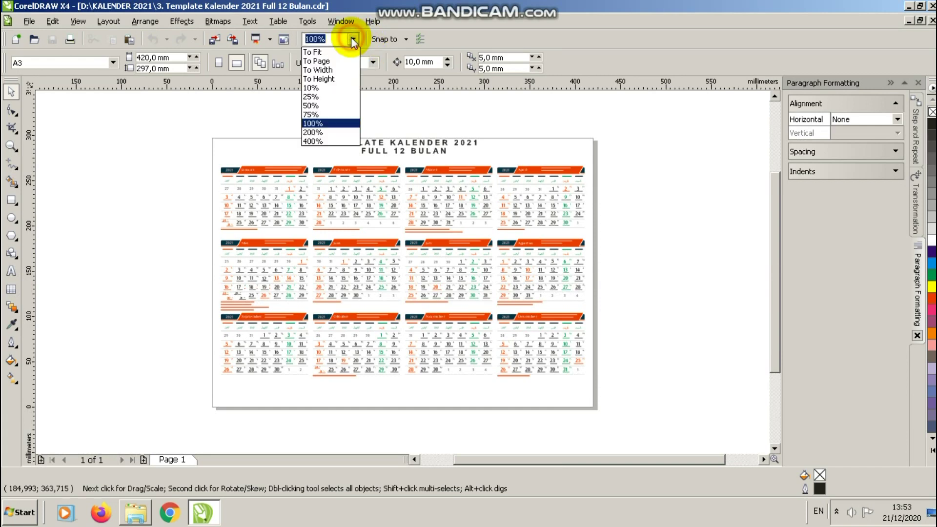
pyautogui.click(335, 71)
pyautogui.scroll(2, 371, 273)
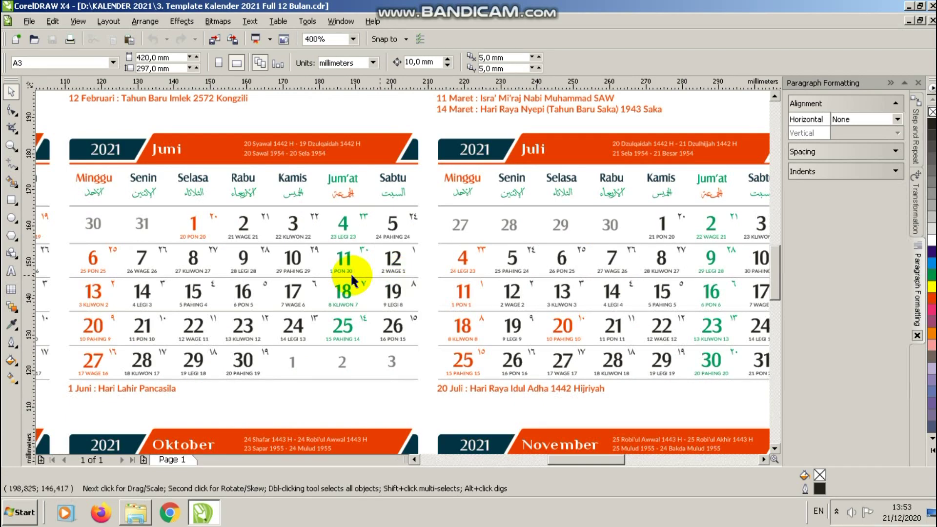
pyautogui.scroll(2, 402, 271)
pyautogui.scroll(-1, 401, 272)
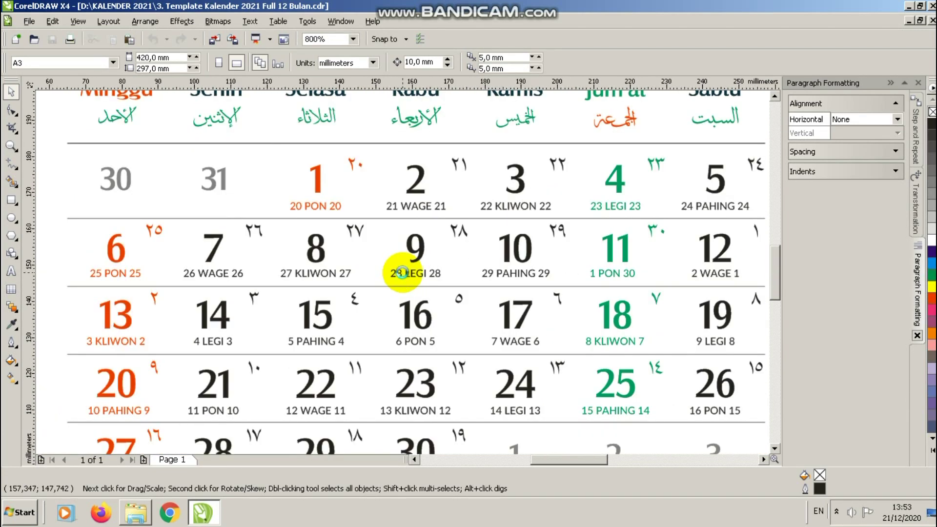
# Step: Check the Juni dates and market days up close, then review the full 12-month page as a whole
pyautogui.scroll(-1, 402, 272)
pyautogui.scroll(1, 403, 276)
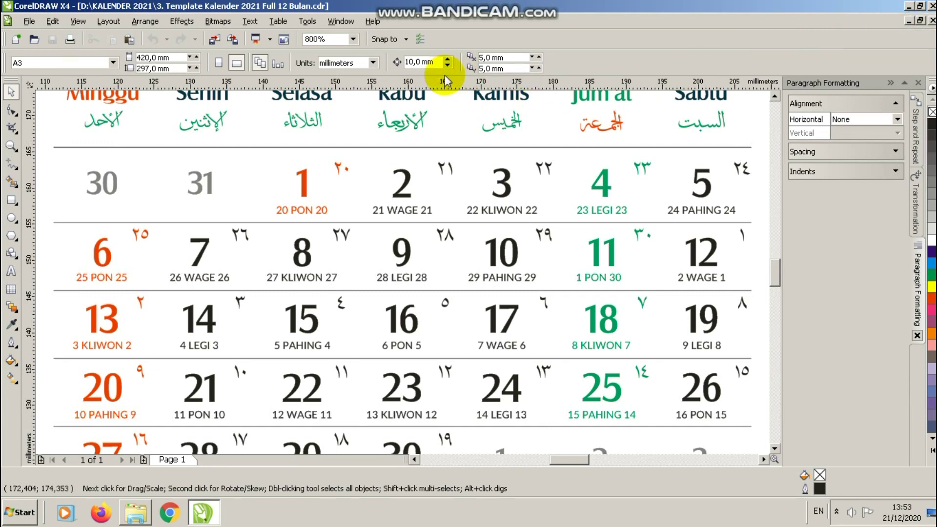
pyautogui.click(353, 39)
pyautogui.click(337, 65)
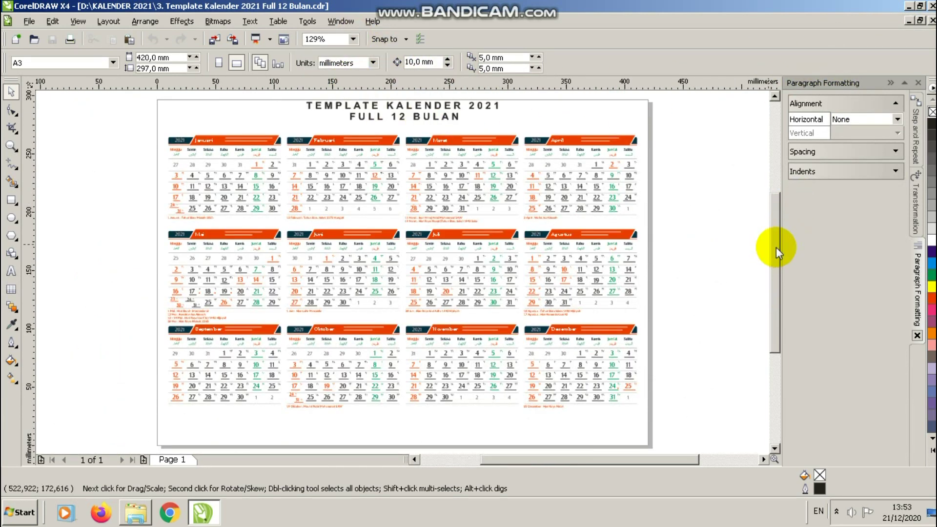
# Step: Close "3. Template Kalender 2021 Full 12 Bulan" and open "4. Master Kalender 2021" from the KALENDER 2021 folder
pyautogui.click(932, 21)
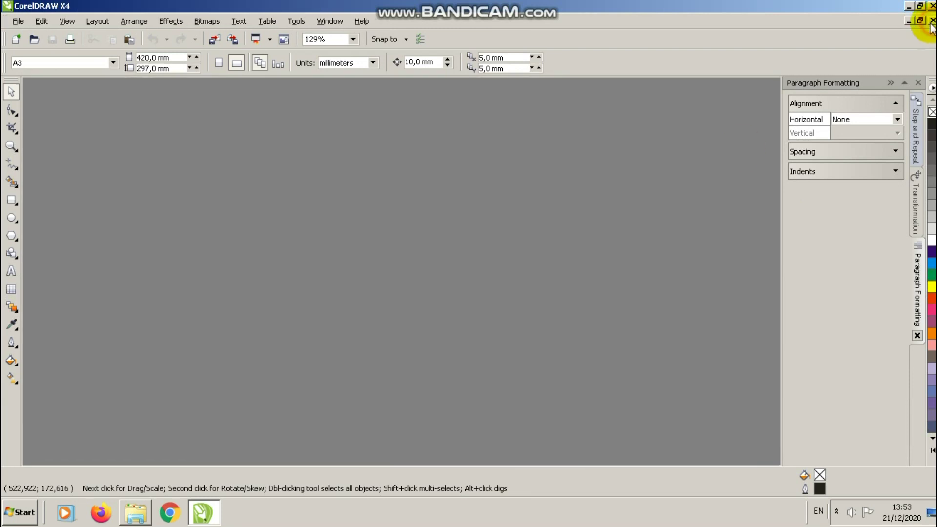
pyautogui.click(146, 510)
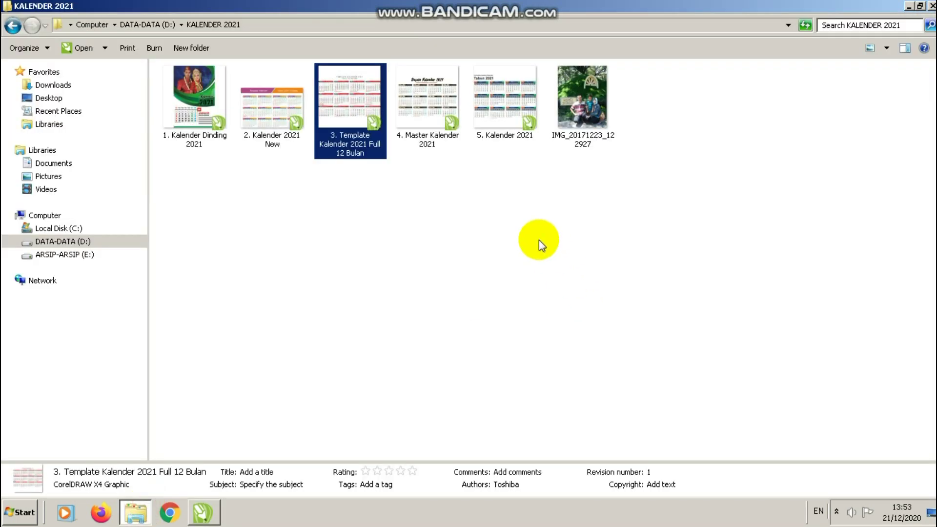
pyautogui.doubleClick(445, 115)
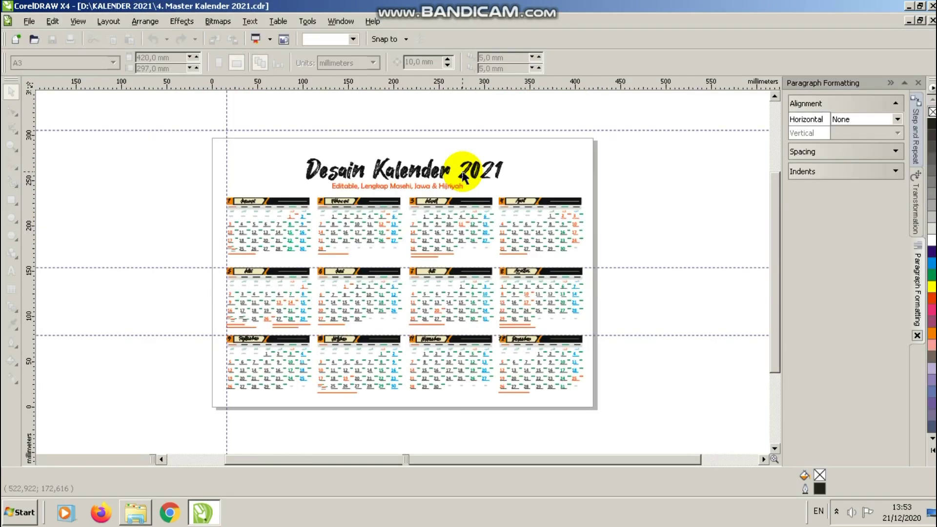
# Step: Examine the "Desain Kalender 2021" page as a whole, then inspect the Juli date grid and its holiday note up close
pyautogui.click(353, 39)
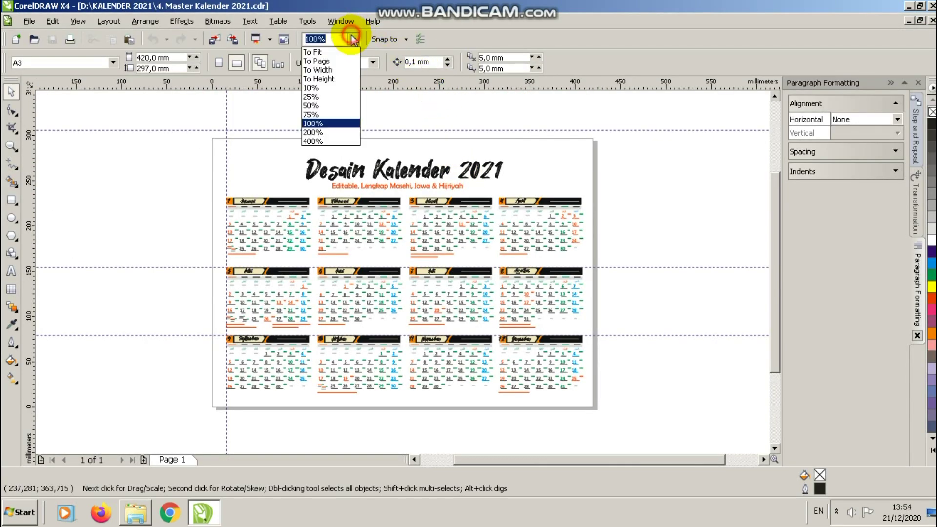
pyautogui.click(345, 70)
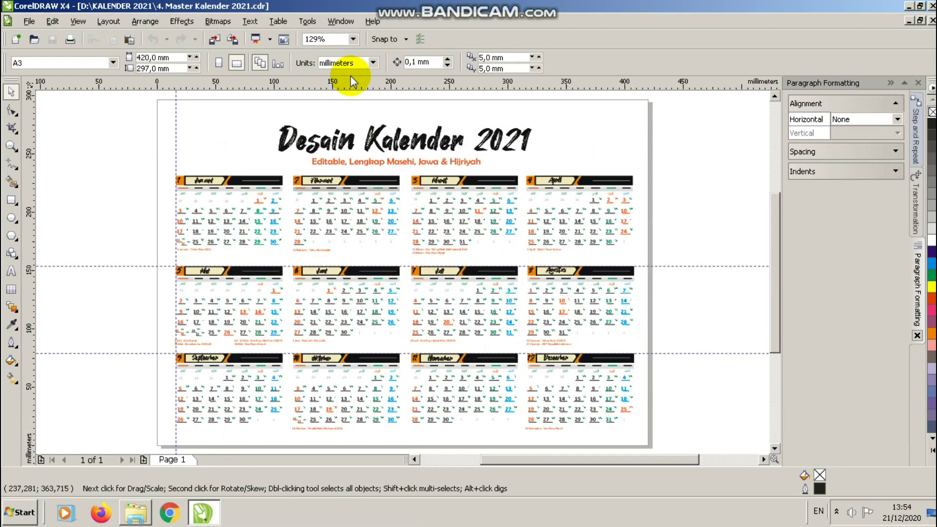
pyautogui.scroll(4, 401, 268)
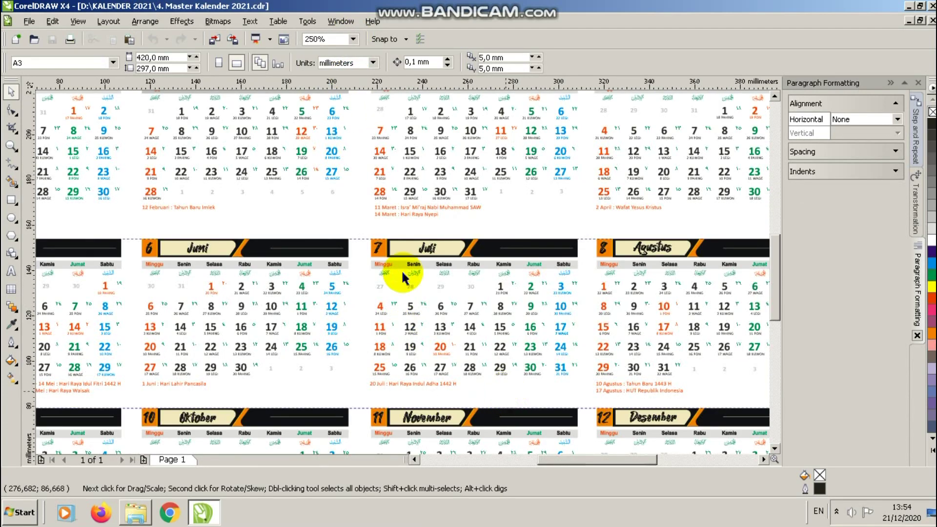
pyautogui.moveTo(776, 308); pyautogui.dragTo(779, 292)
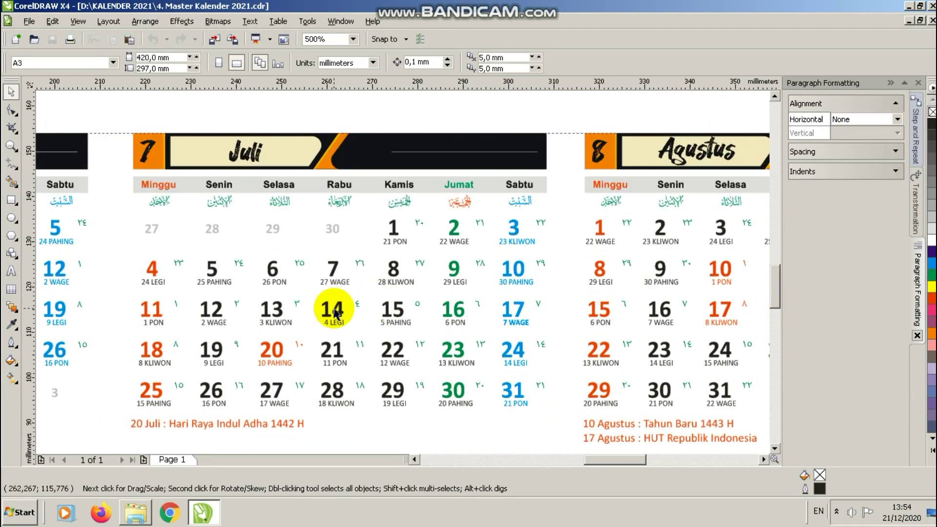
pyautogui.scroll(1, 335, 312)
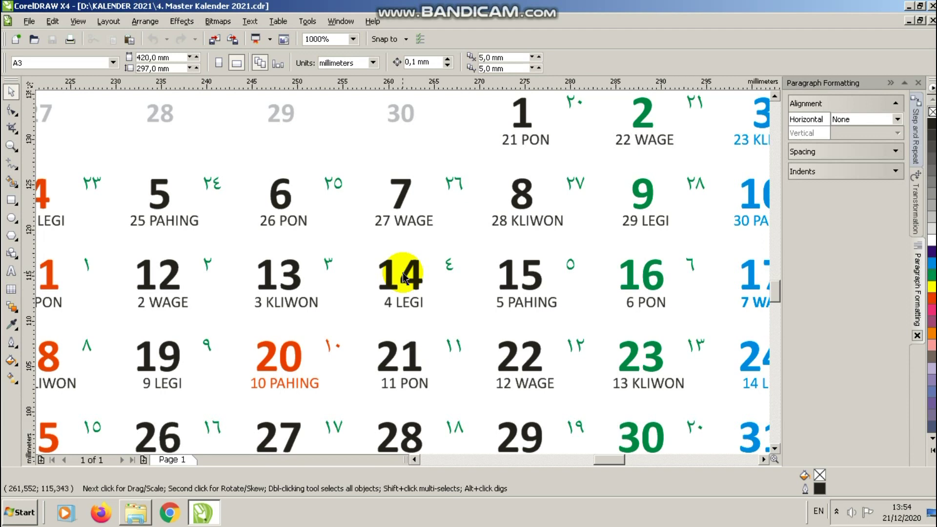
pyautogui.scroll(-1, 403, 276)
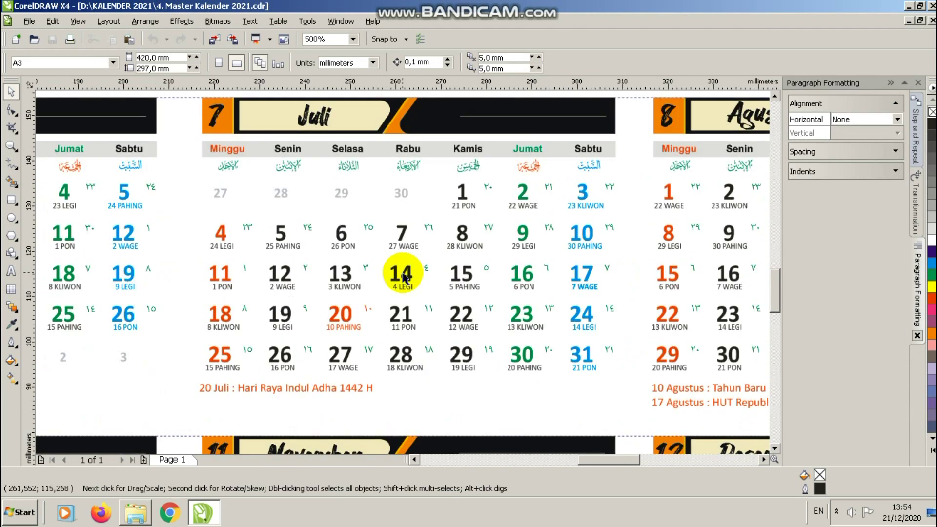
# Step: Close "4. Master Kalender 2021" and open "5. Kalender 2021" from the KALENDER 2021 folder
pyautogui.click(933, 21)
pyautogui.click(137, 512)
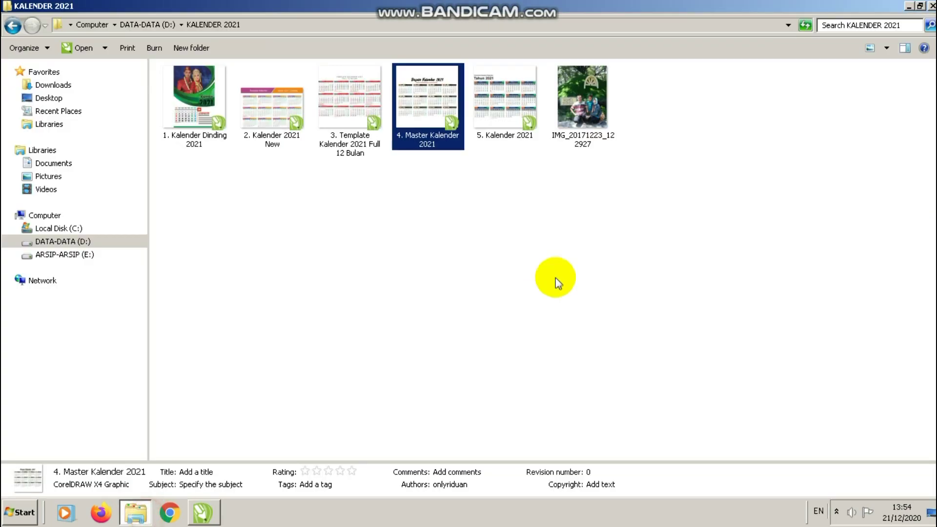
pyautogui.doubleClick(517, 116)
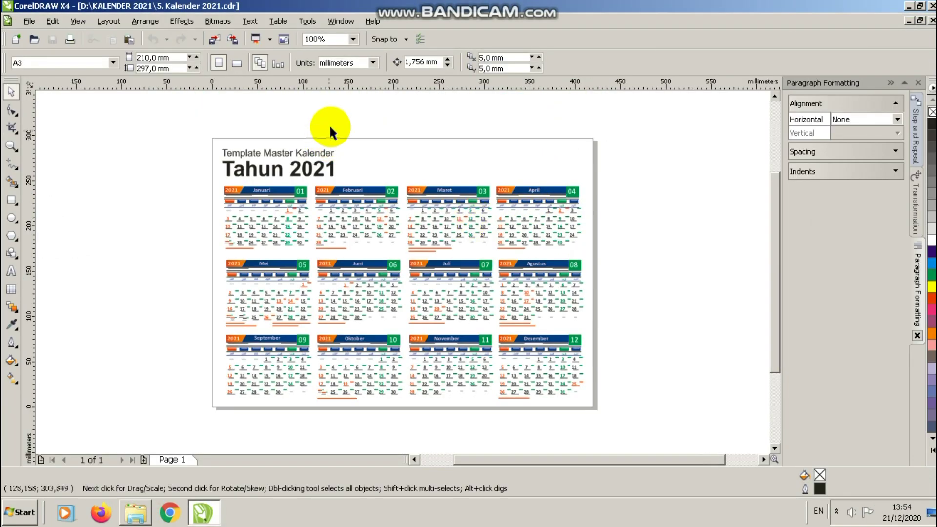
# Step: Examine the overall layout of the "Template Master Kalender Tahun 2021" page
pyautogui.click(353, 39)
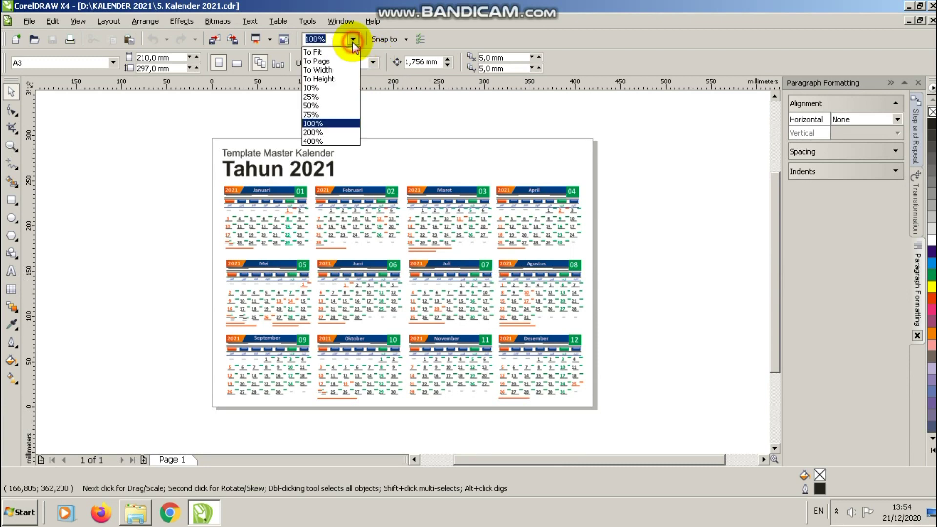